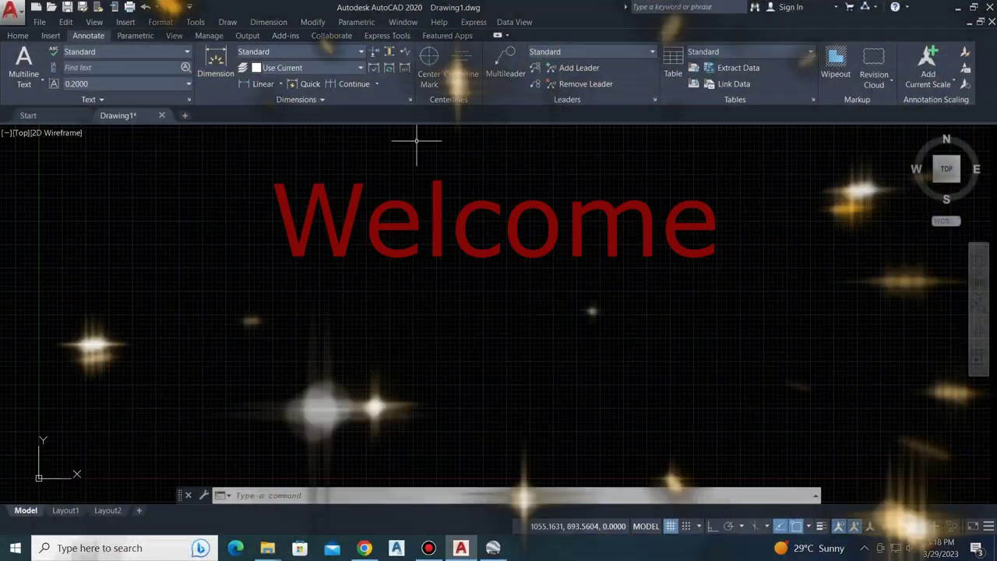
Zoom to the grid station and start a new path with the default name cleared
{"action": "left_click", "coordinate": [556, 289]}
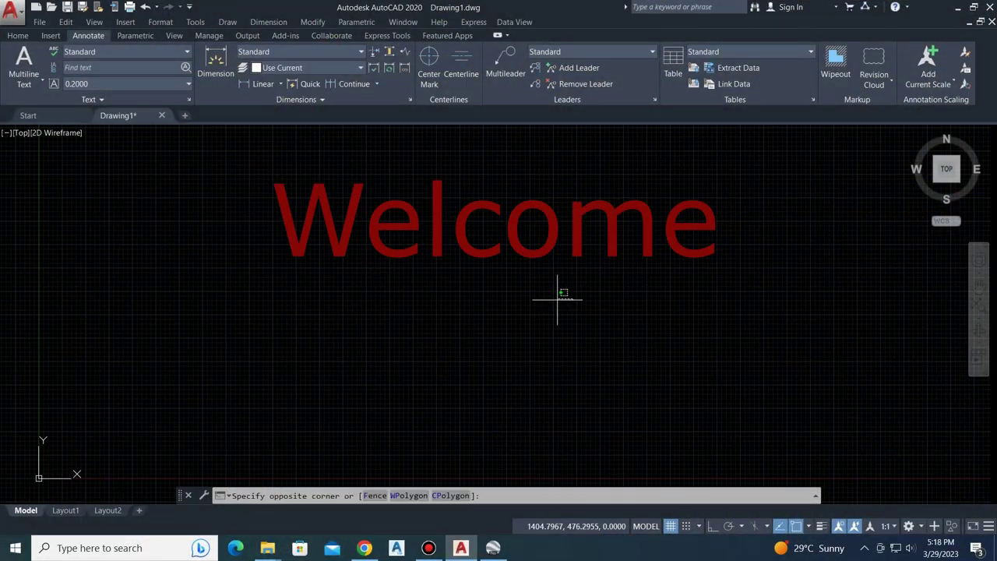
{"action": "left_click", "coordinate": [151, 167]}
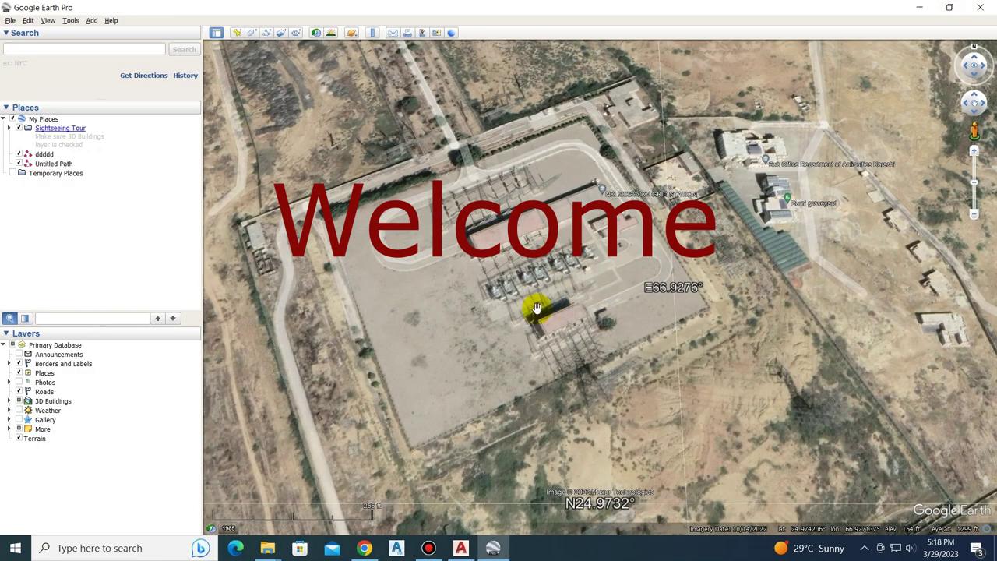
{"action": "scroll", "coordinate": [405, 284], "scroll_direction": "down", "scroll_amount": 3}
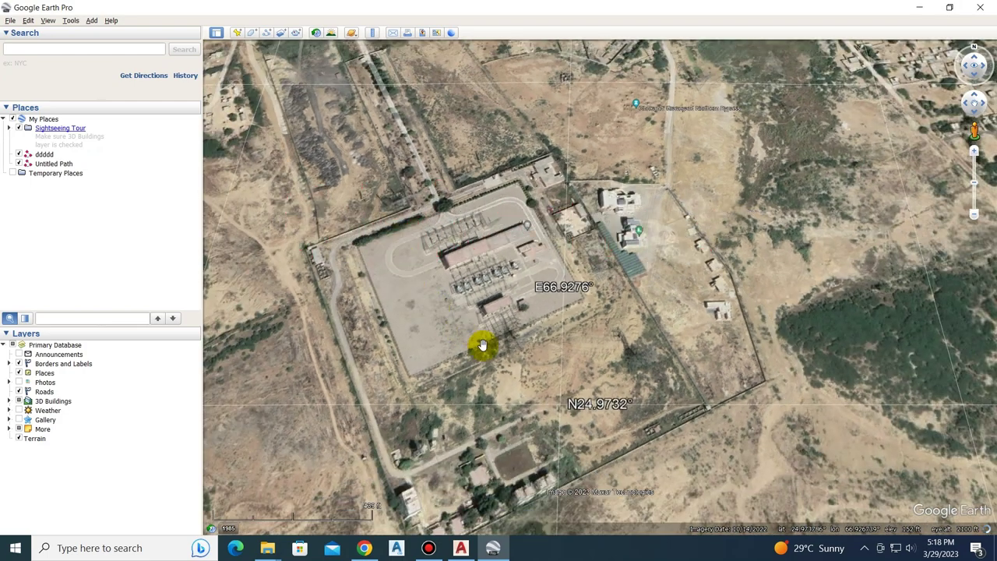
{"action": "scroll", "coordinate": [684, 265], "scroll_direction": "down", "scroll_amount": 2}
{"action": "mouse_move", "coordinate": [684, 266]}
{"action": "left_mouse_down"}
{"action": "mouse_move", "coordinate": [629, 327]}
{"action": "mouse_move", "coordinate": [591, 238]}
{"action": "left_mouse_up"}
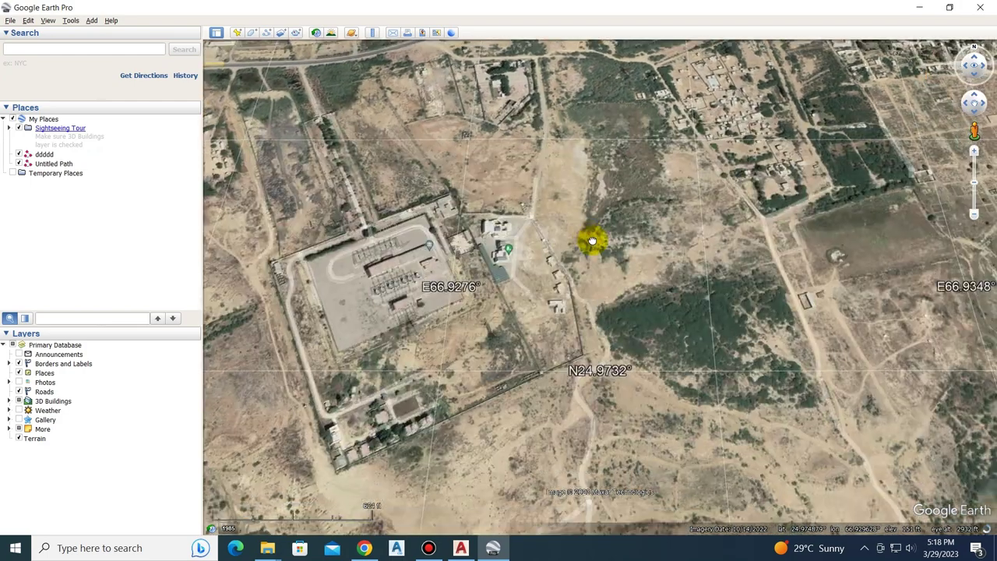
{"action": "scroll", "coordinate": [373, 282], "scroll_direction": "down", "scroll_amount": 2}
{"action": "scroll", "coordinate": [374, 283], "scroll_direction": "down", "scroll_amount": 1}
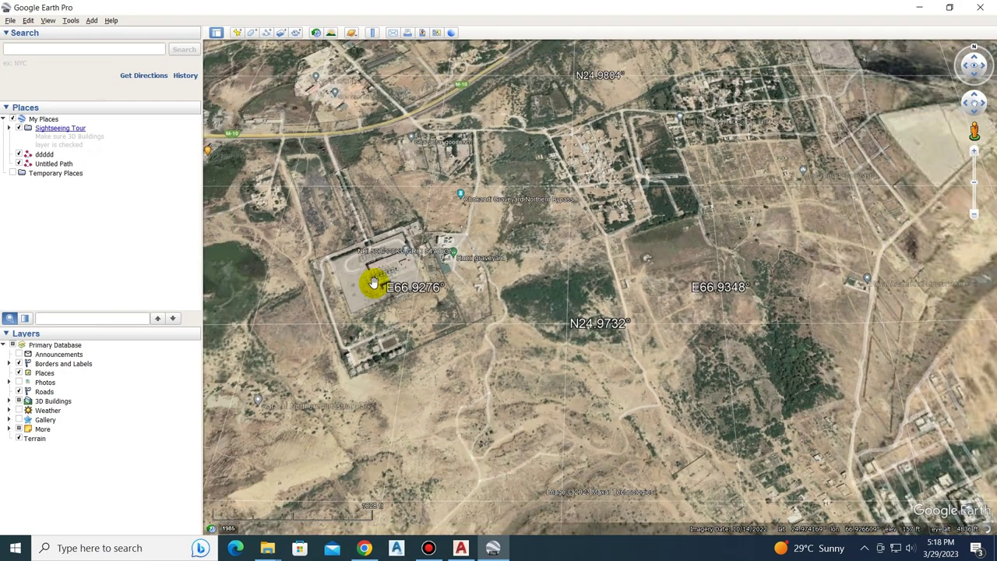
{"action": "scroll", "coordinate": [343, 269], "scroll_direction": "up", "scroll_amount": 3}
{"action": "scroll", "coordinate": [392, 252], "scroll_direction": "up", "scroll_amount": 2}
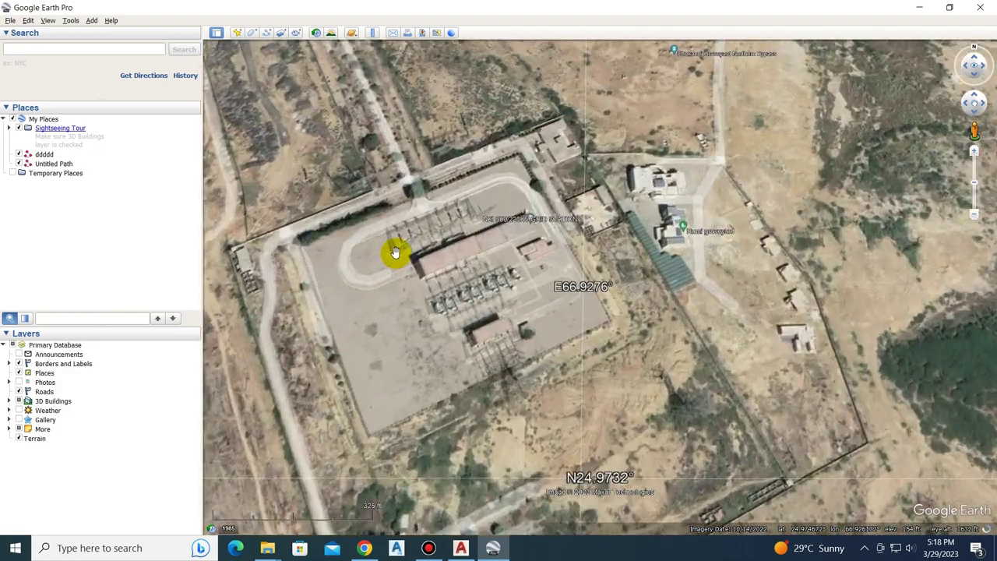
{"action": "scroll", "coordinate": [388, 348], "scroll_direction": "up", "scroll_amount": 1}
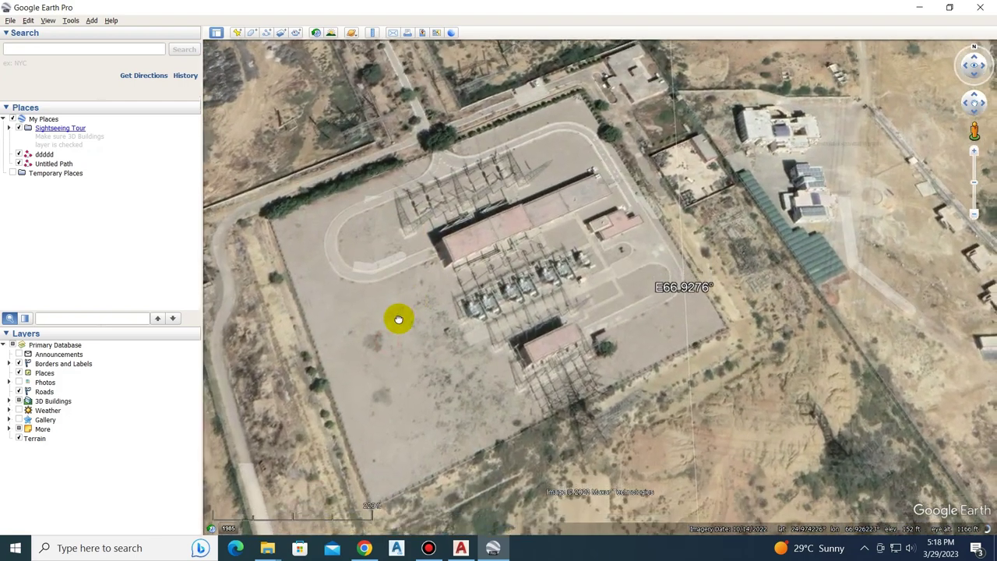
{"action": "left_click", "coordinate": [266, 34]}
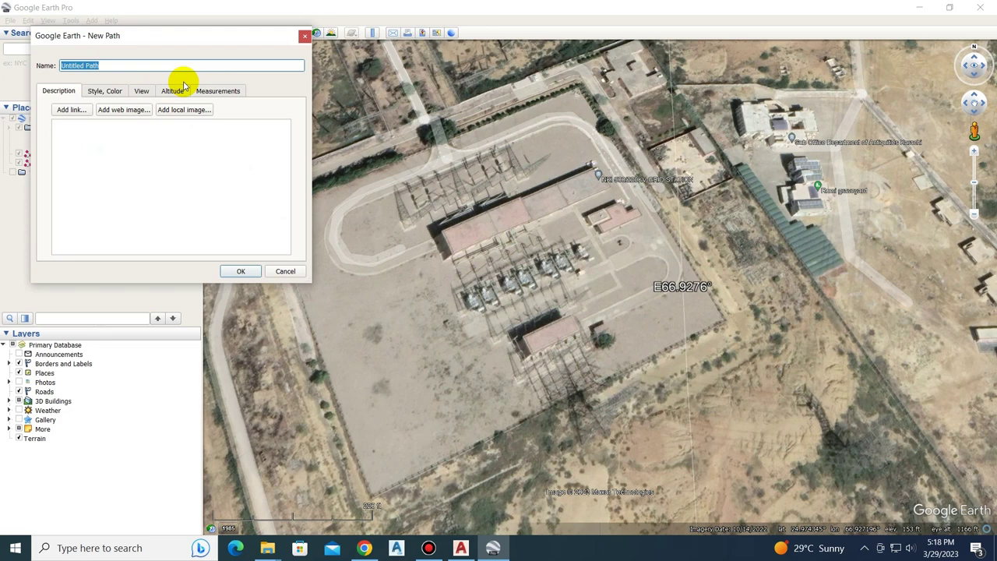
{"action": "key", "text": "BackSpace"}
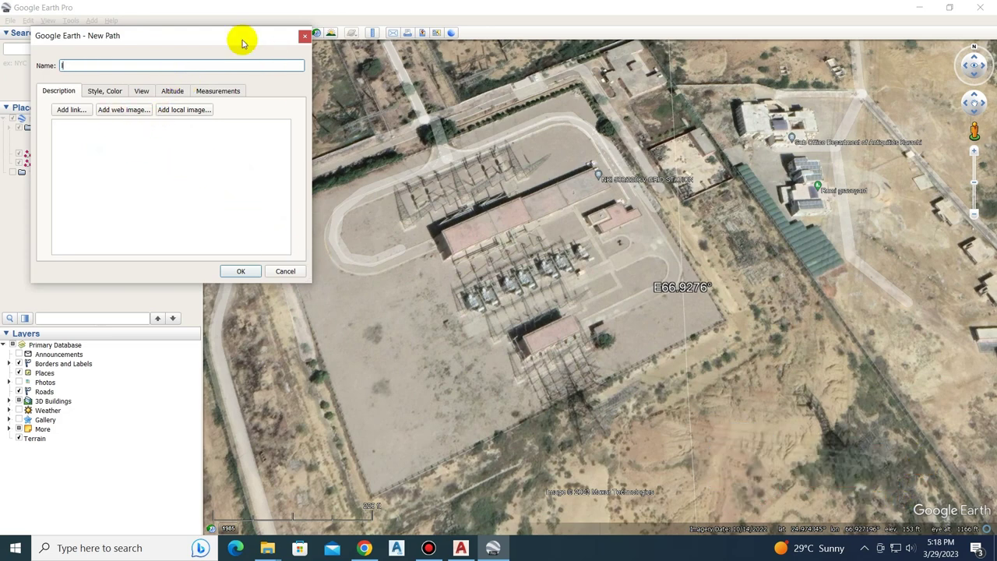
Trace the compound's boundary through its west, south, east and north corners
{"action": "left_click_drag", "start_coordinate": [197, 37], "coordinate": [108, 58]}
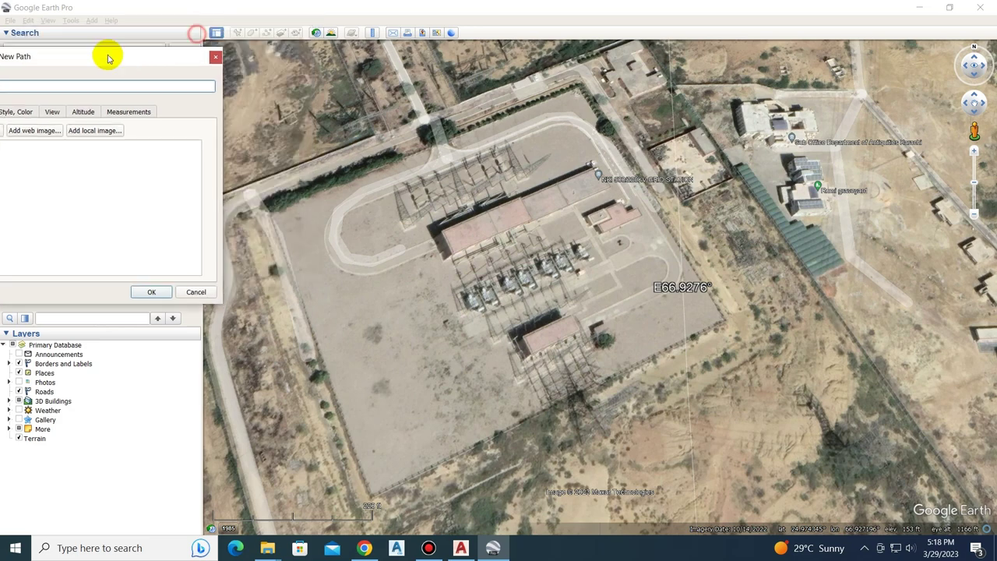
{"action": "left_click", "coordinate": [268, 214]}
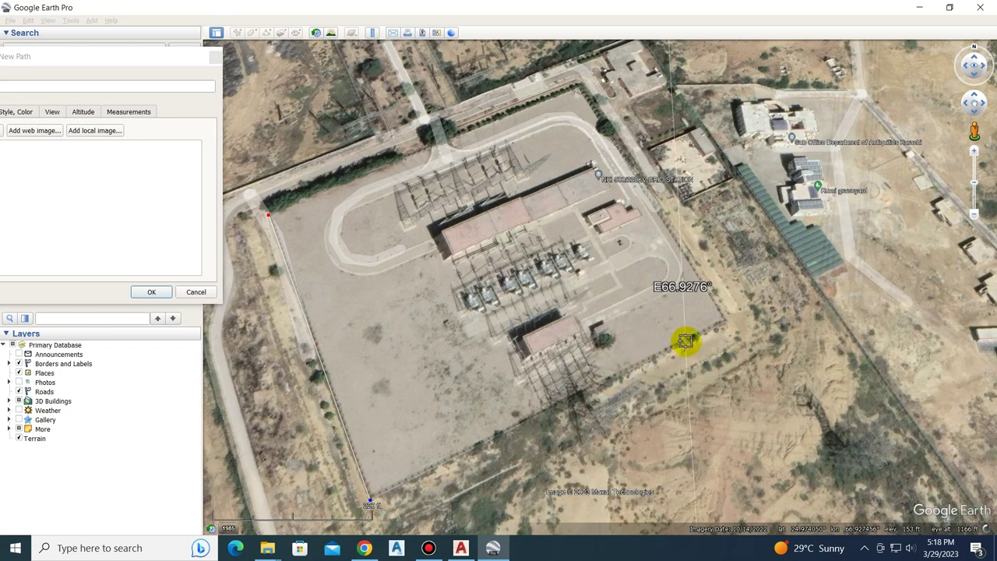
{"action": "left_click", "coordinate": [724, 321]}
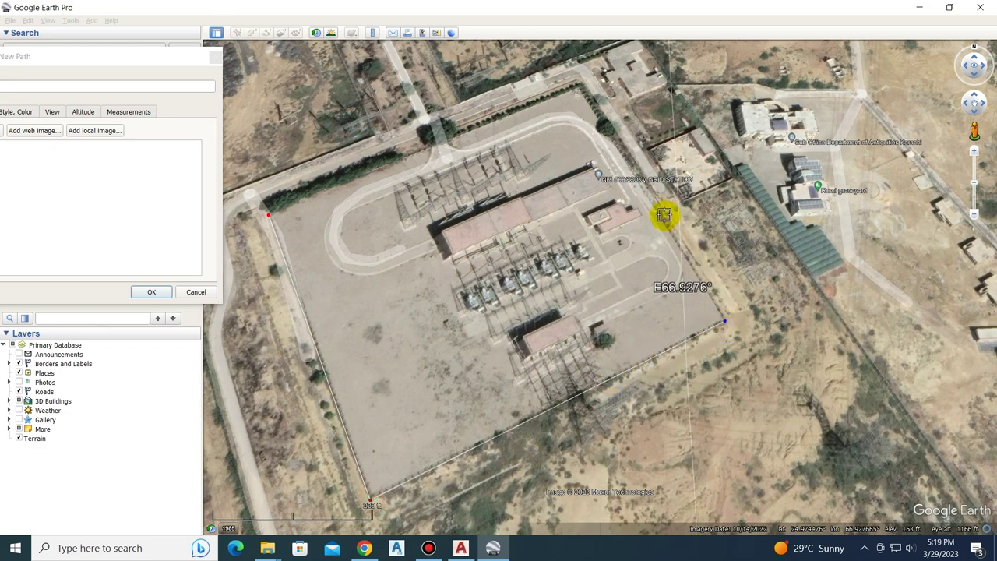
{"action": "left_click", "coordinate": [577, 87]}
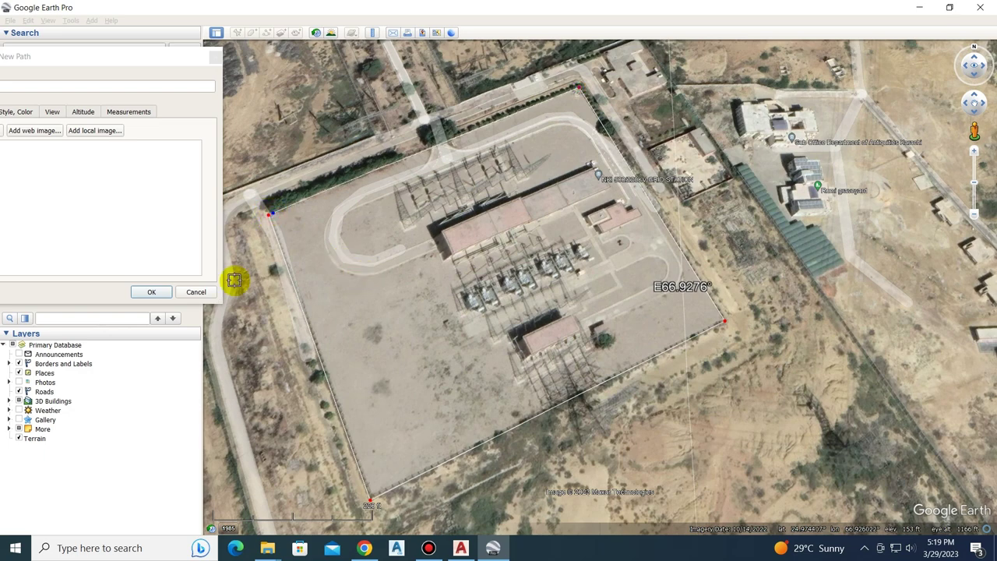
Give the path line a width of 2.7 and a red colour
{"action": "left_click", "coordinate": [24, 113]}
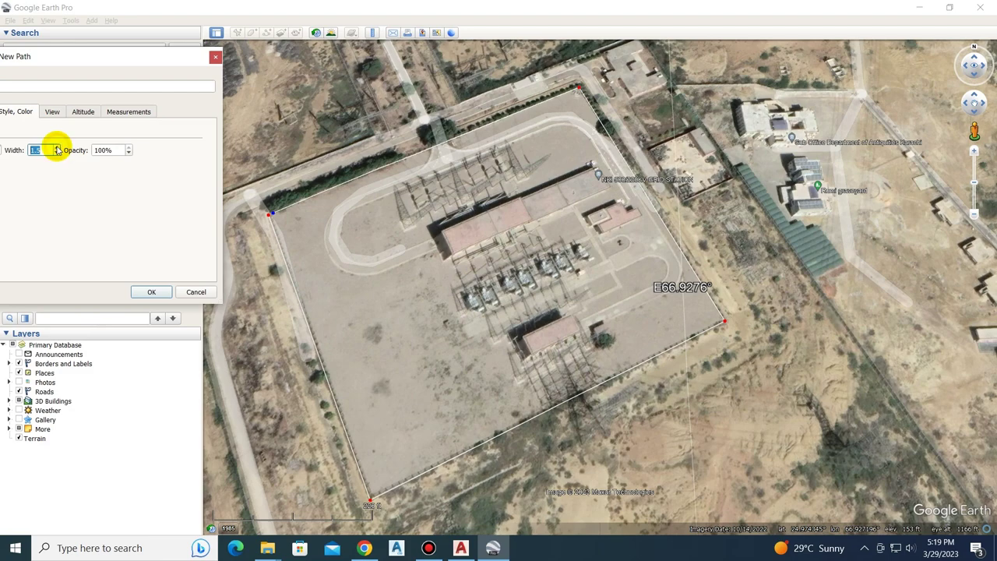
{"action": "left_click", "coordinate": [57, 147]}
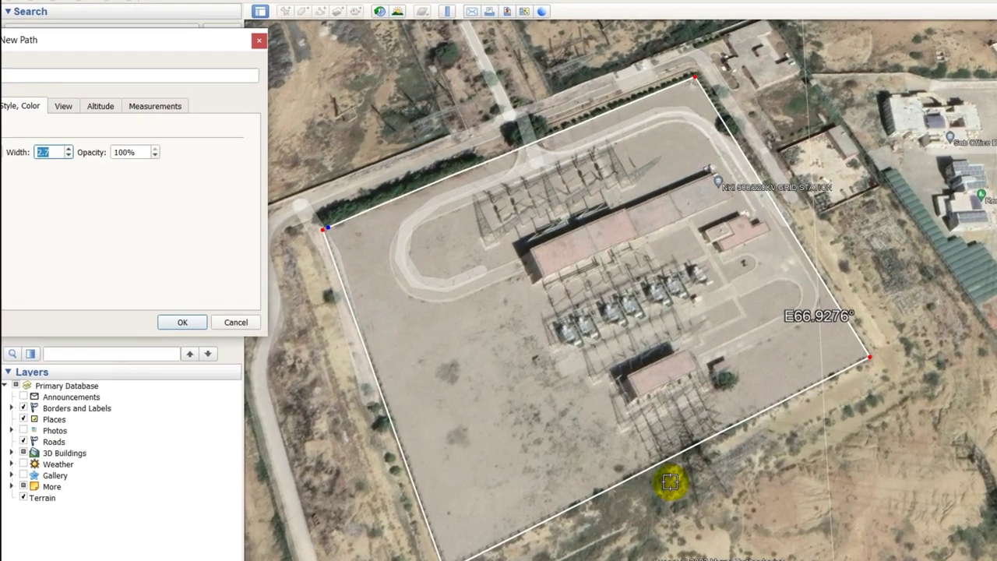
{"action": "left_click_drag", "start_coordinate": [146, 44], "coordinate": [356, 21]}
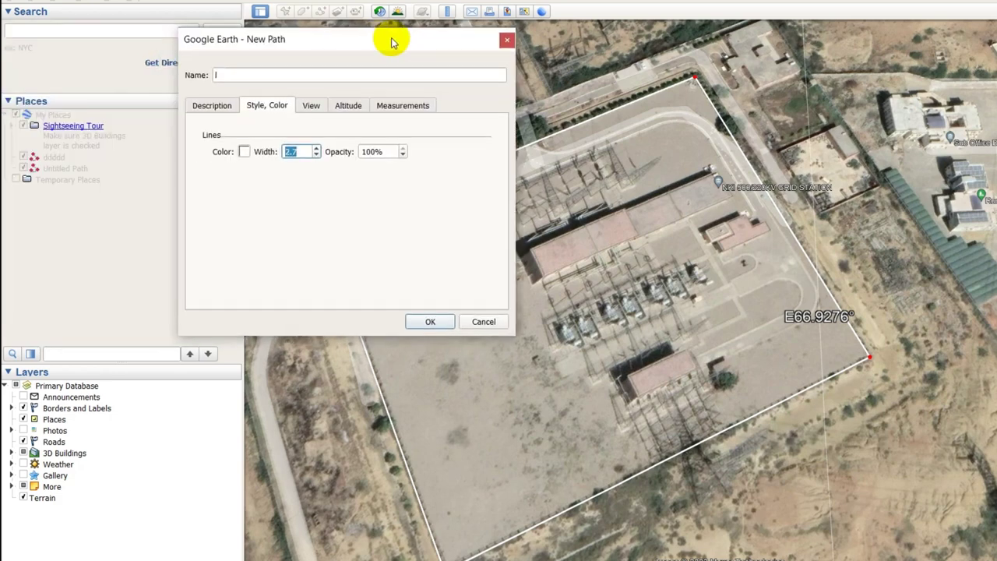
{"action": "left_click", "coordinate": [207, 131]}
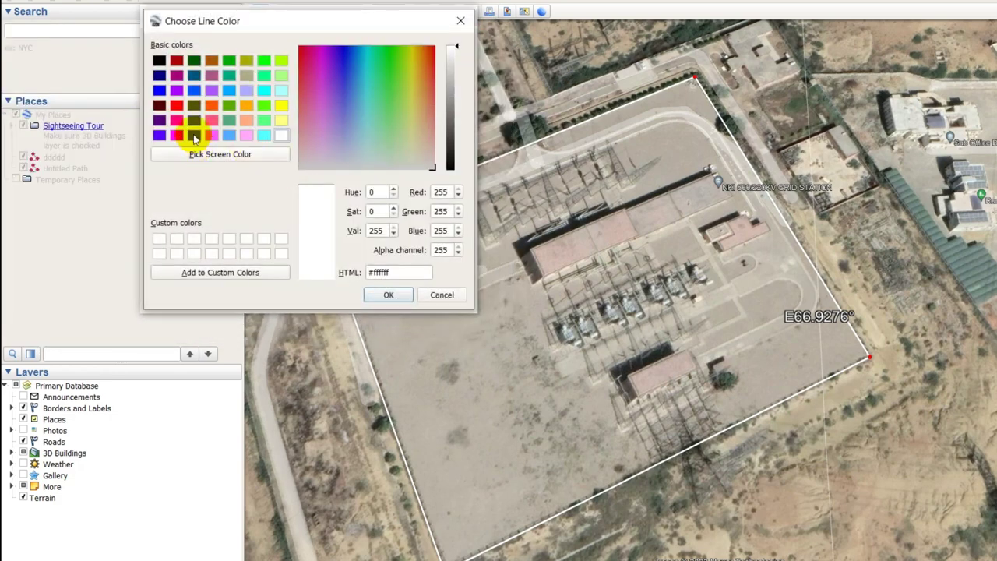
{"action": "left_click", "coordinate": [177, 106]}
{"action": "left_click", "coordinate": [382, 294]}
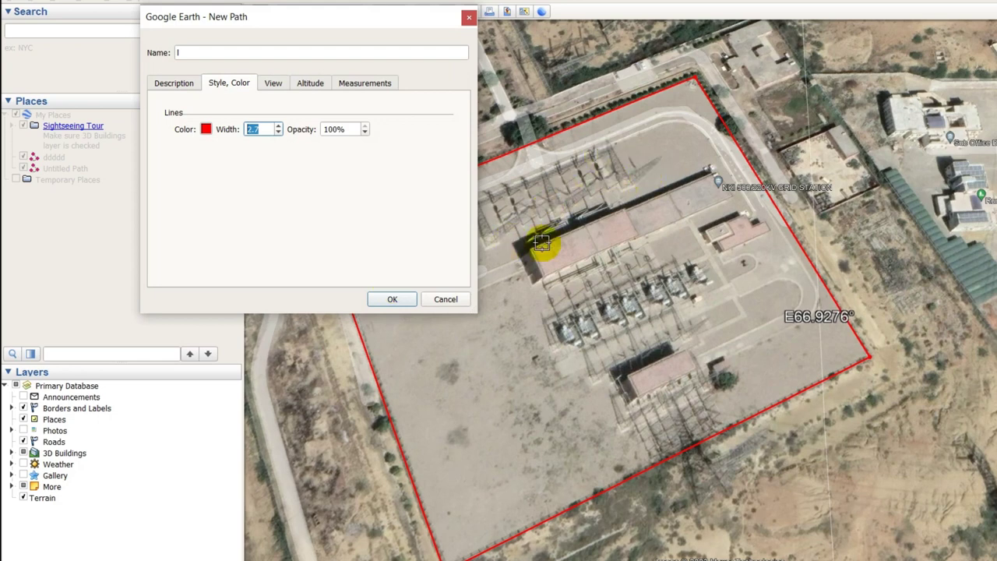
Name the path 'Area' and finish creating it in My Places
{"action": "left_click", "coordinate": [199, 53]}
{"action": "type", "text": "A"}
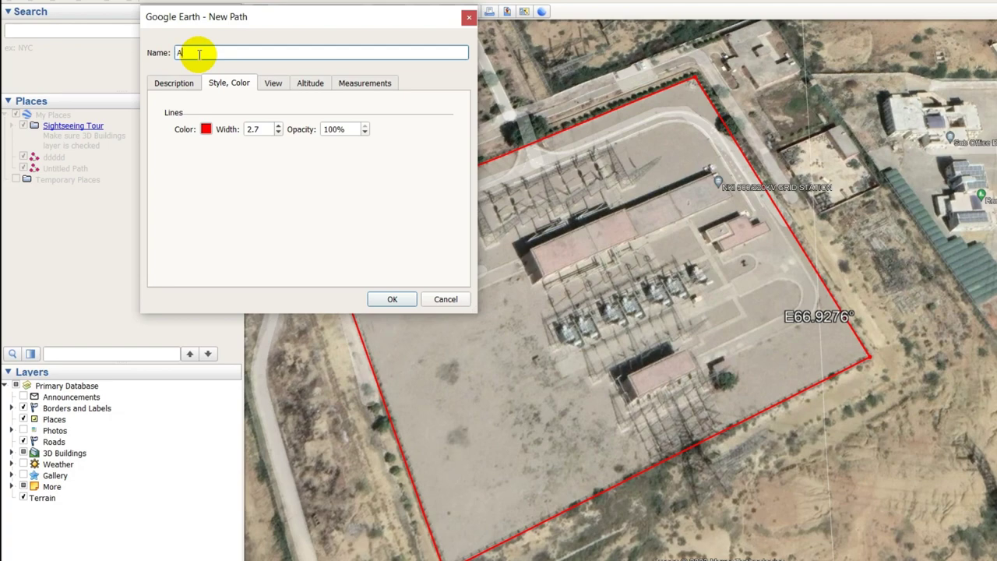
{"action": "type", "text": "rea"}
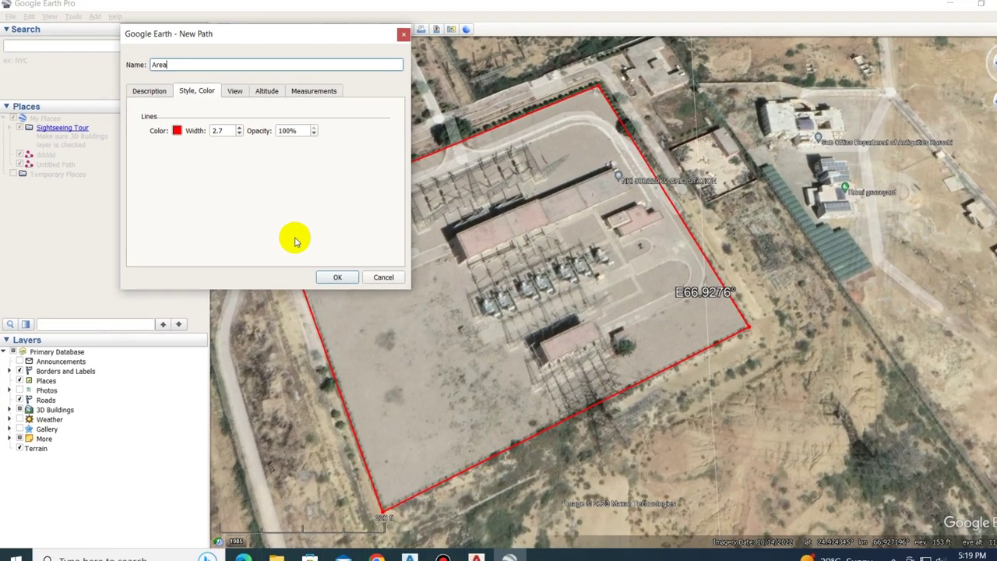
{"action": "left_click", "coordinate": [338, 277]}
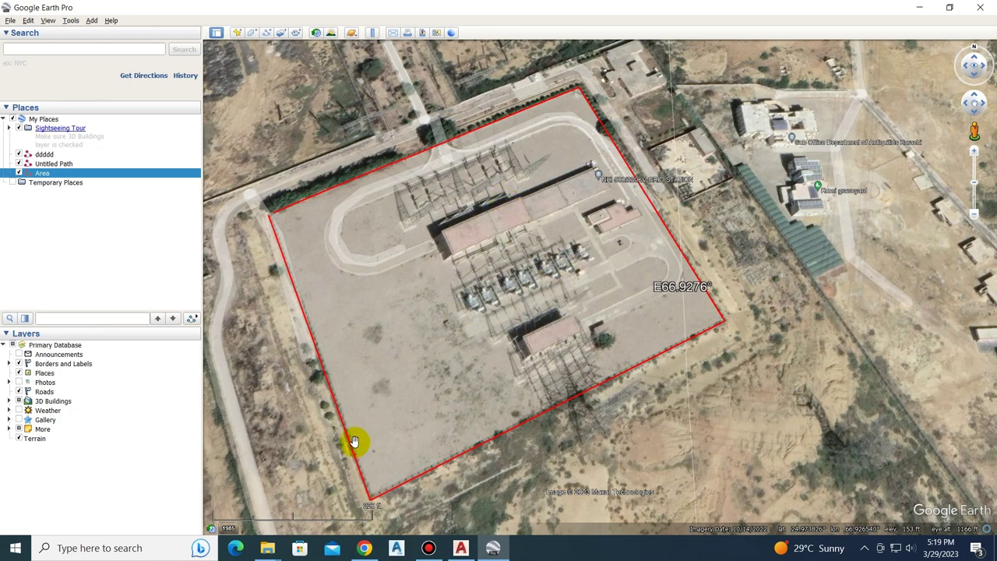
Begin saving Area to a file, browsing to the Desktop and creating a new folder G
{"action": "right_click", "coordinate": [34, 173]}
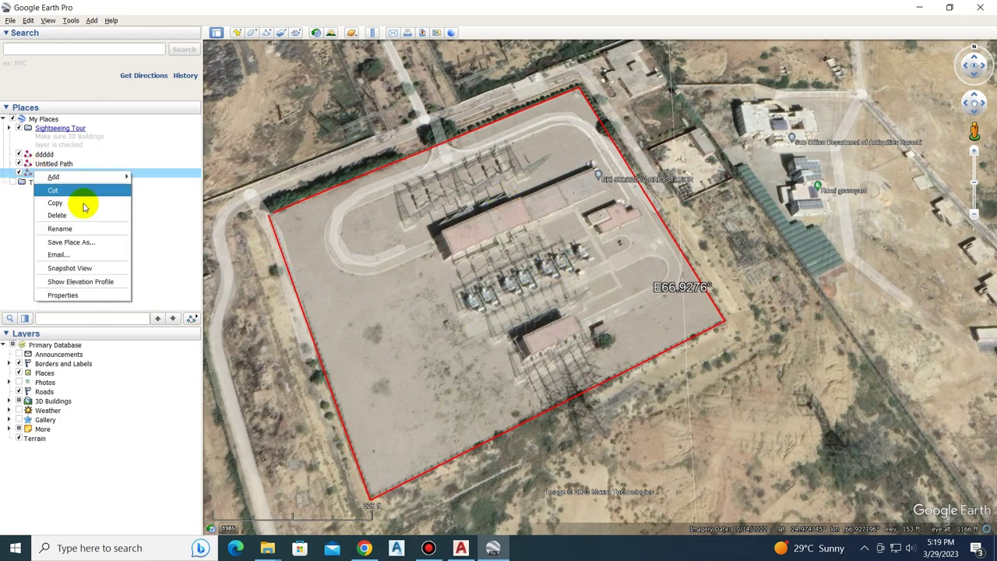
{"action": "left_click", "coordinate": [88, 244]}
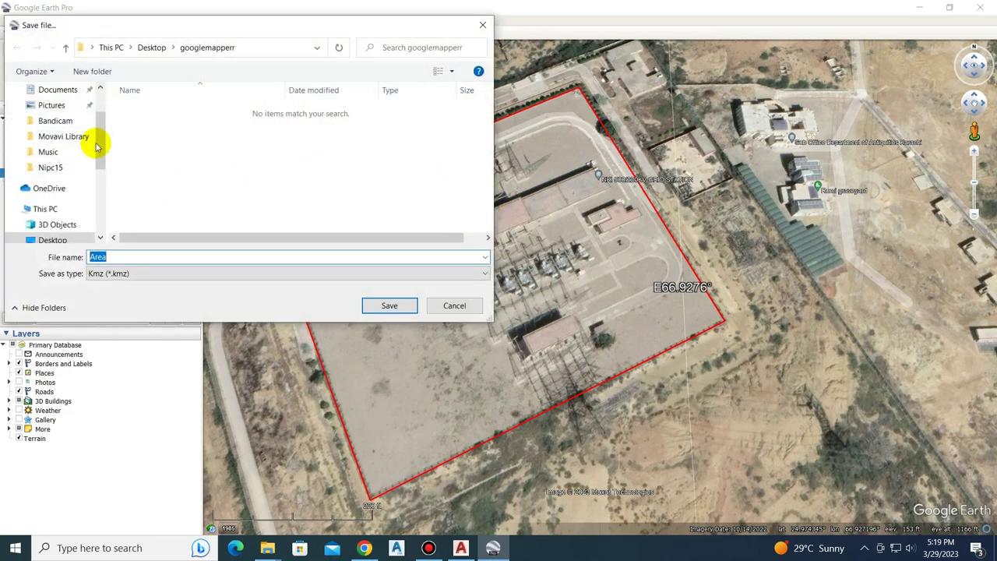
{"action": "left_click_drag", "start_coordinate": [99, 122], "coordinate": [99, 78]}
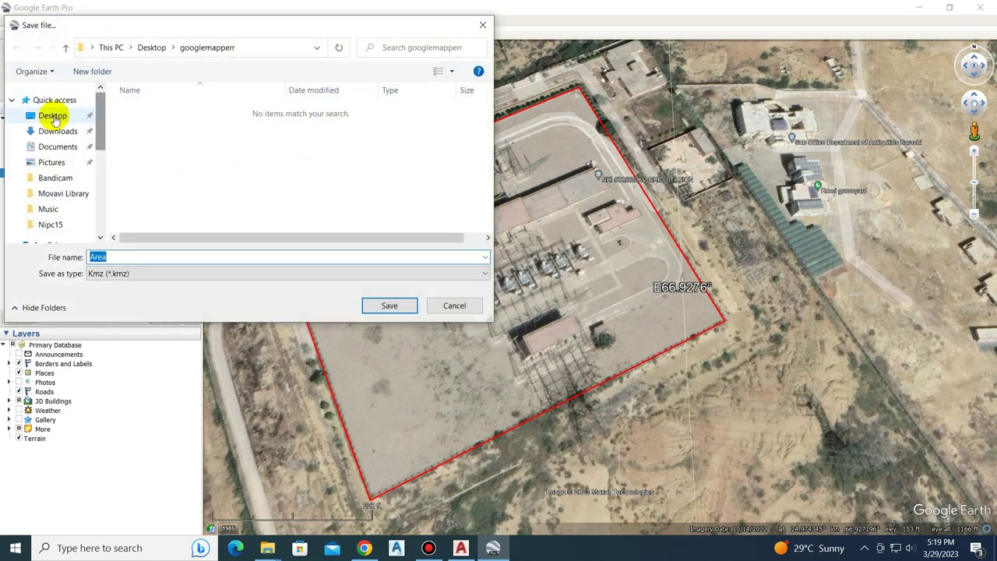
{"action": "left_click", "coordinate": [53, 118]}
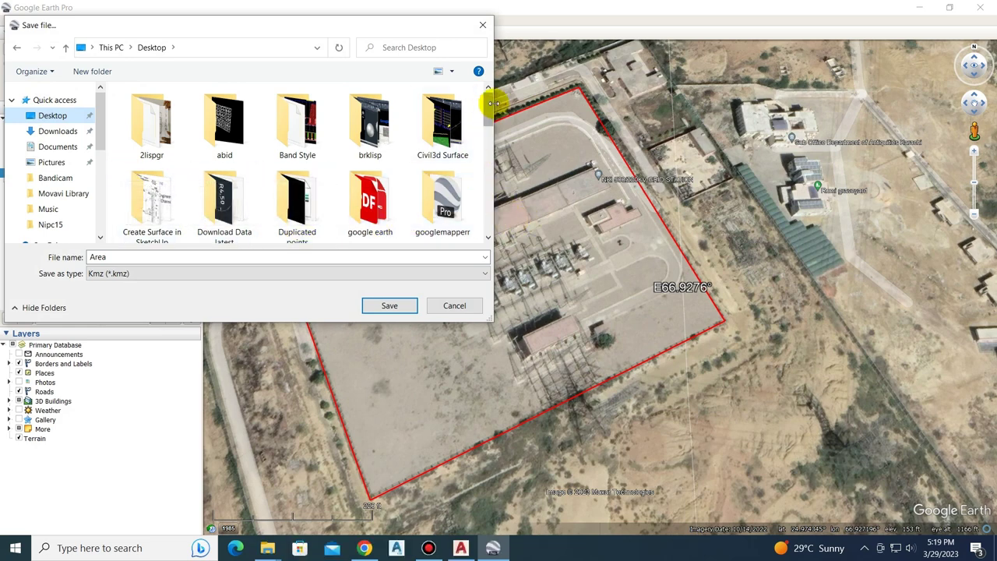
{"action": "left_click_drag", "start_coordinate": [489, 109], "coordinate": [493, 237]}
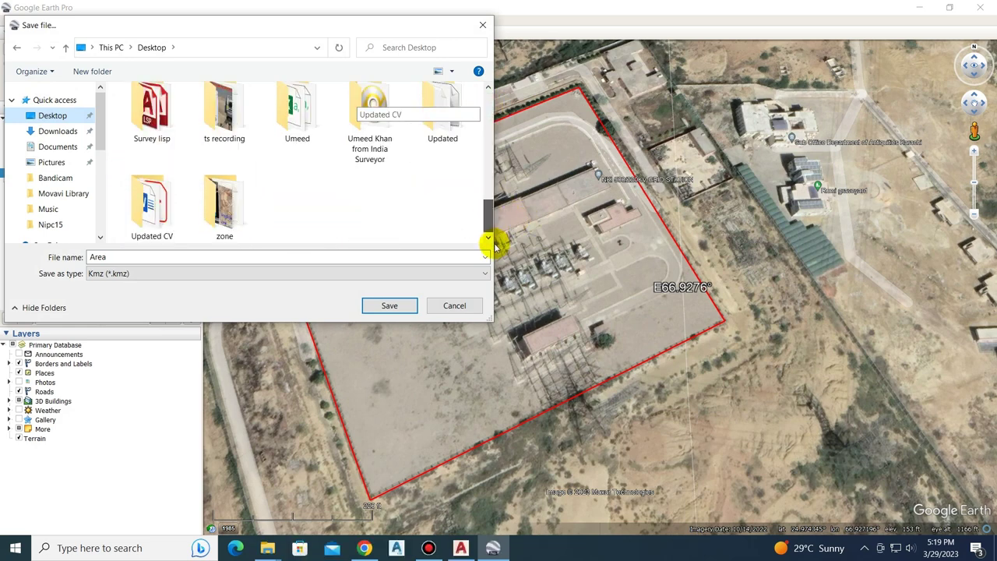
{"action": "right_click", "coordinate": [328, 207]}
{"action": "mouse_move", "coordinate": [382, 330]}
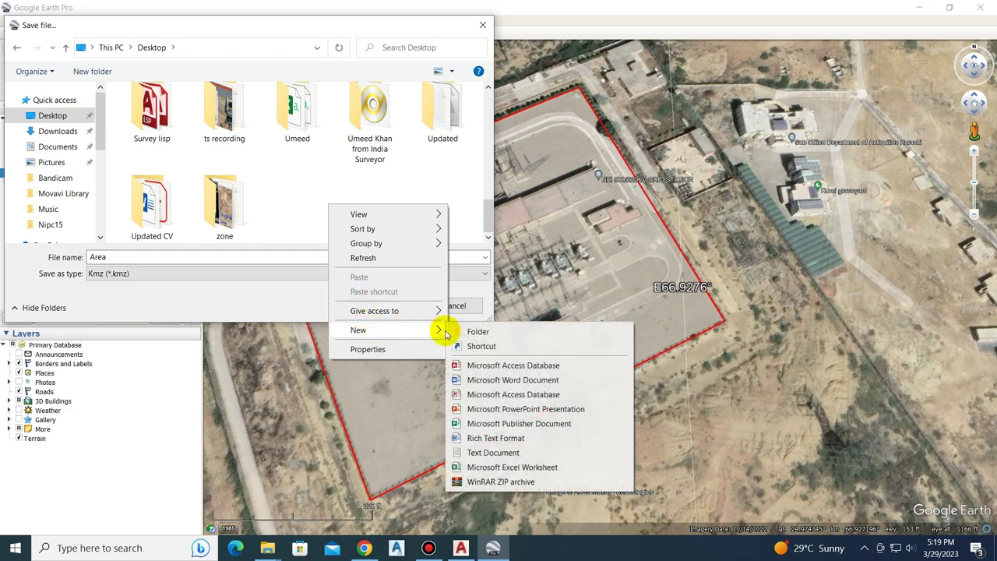
{"action": "left_click", "coordinate": [478, 332]}
{"action": "type", "text": "G"}
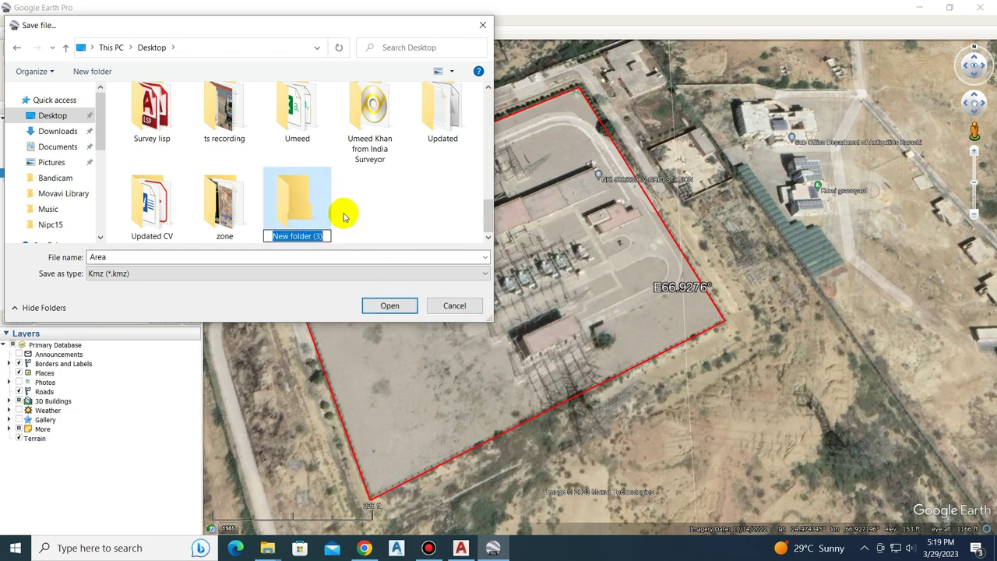
Save Area as Kml (*.kml) inside folder G, then switch from Google Earth to AutoCAD
{"action": "double_click", "coordinate": [298, 205]}
{"action": "left_click", "coordinate": [173, 272]}
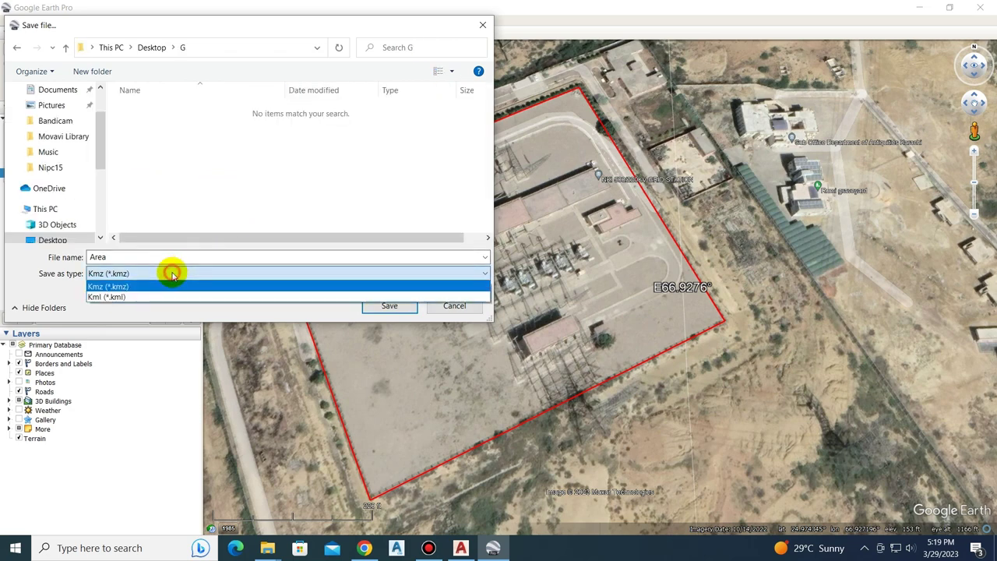
{"action": "left_click", "coordinate": [127, 298]}
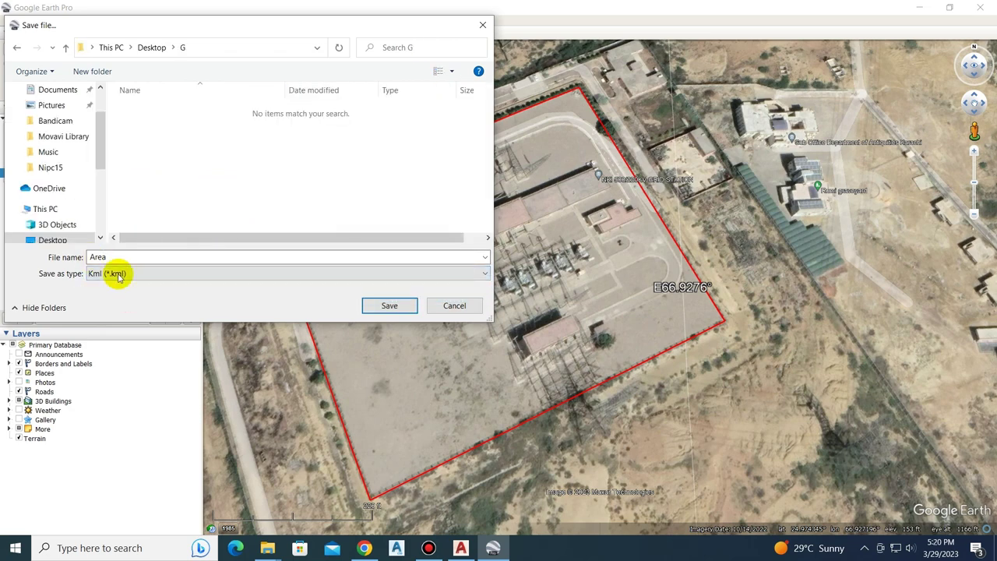
{"action": "left_click", "coordinate": [389, 305]}
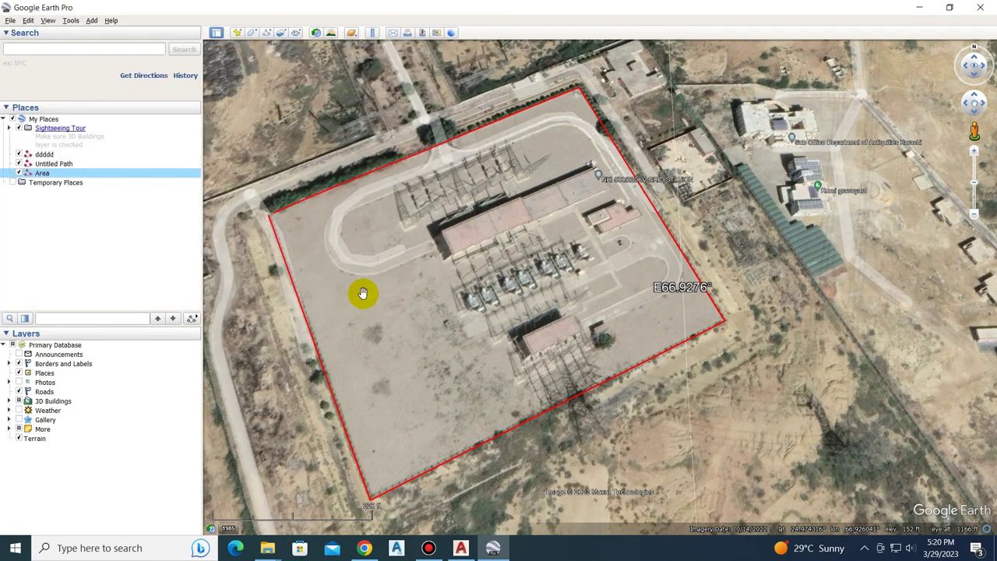
{"action": "left_click", "coordinate": [920, 7]}
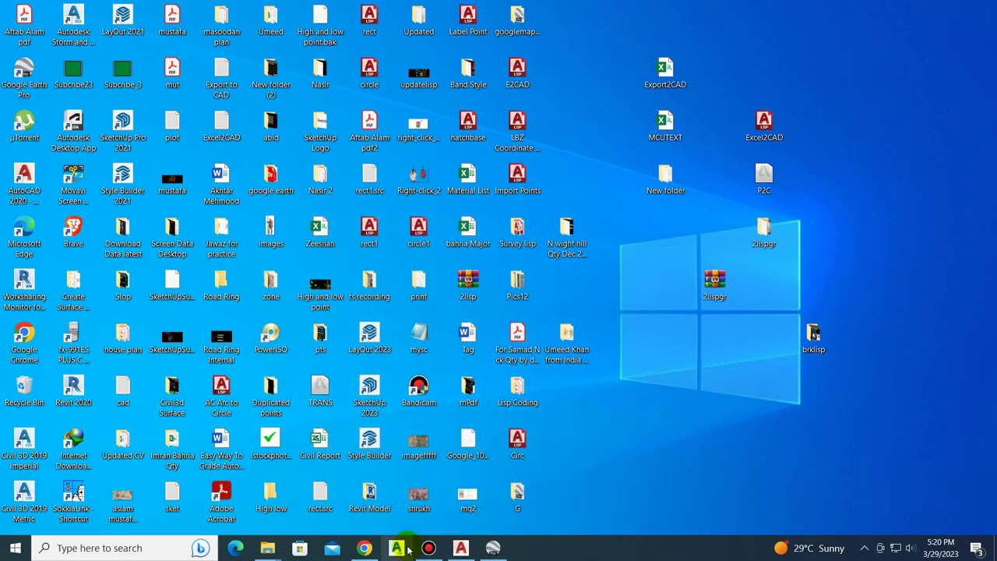
{"action": "left_click", "coordinate": [460, 548]}
Load the irt (1).VLX application through APPLOAD (AP)
{"action": "left_click", "coordinate": [623, 337]}
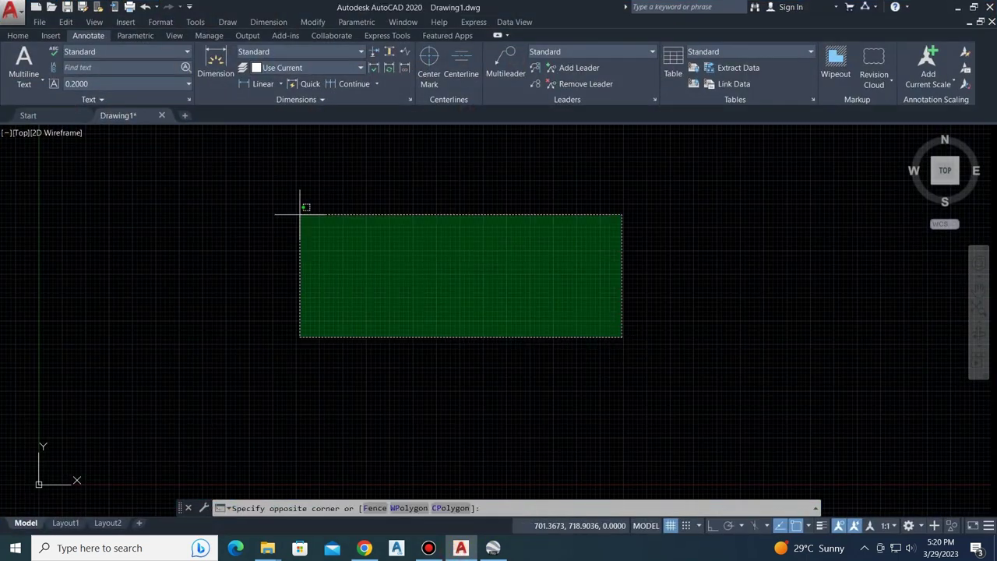
{"action": "left_click", "coordinate": [301, 213]}
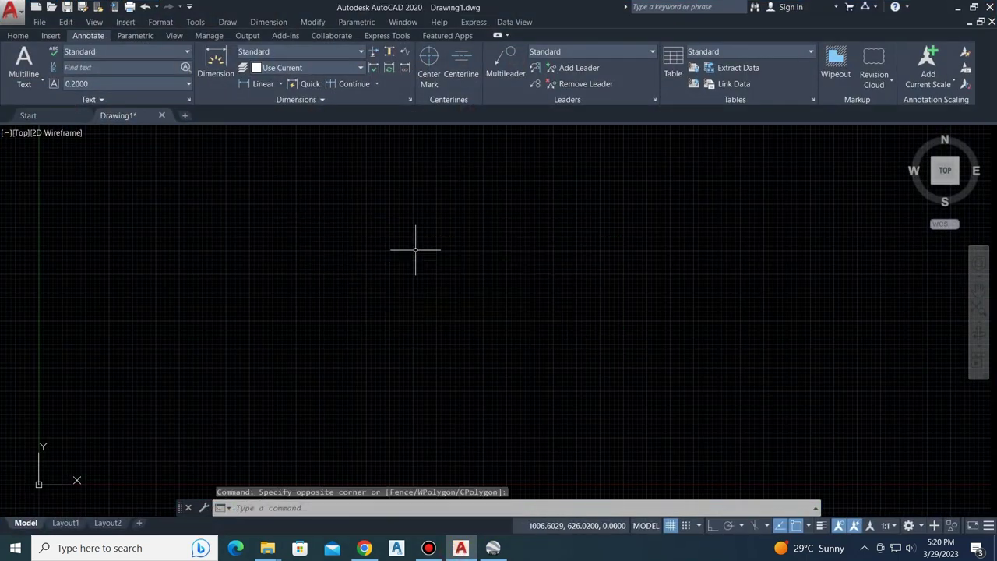
{"action": "type", "text": "A"}
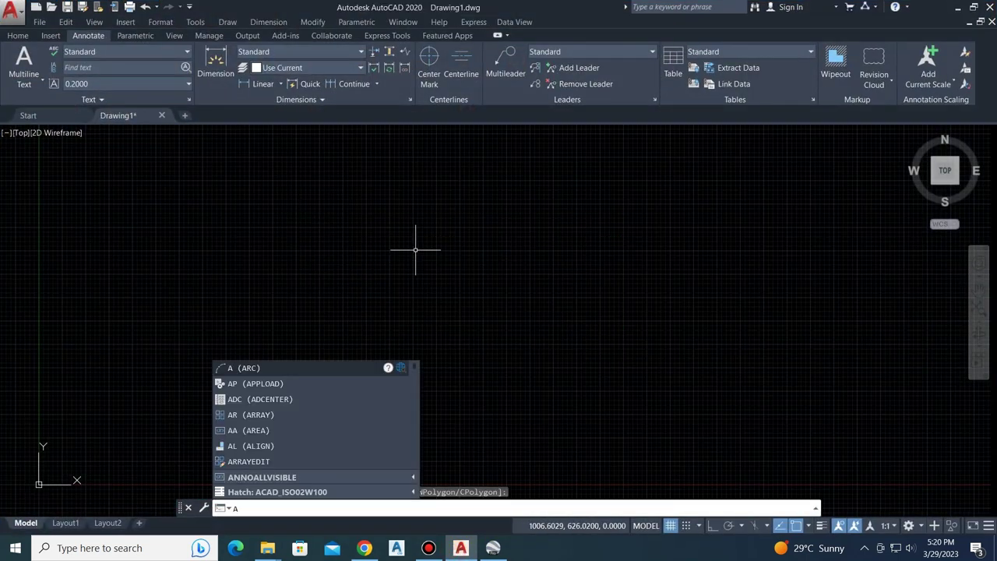
{"action": "type", "text": "P"}
{"action": "key", "text": "Return"}
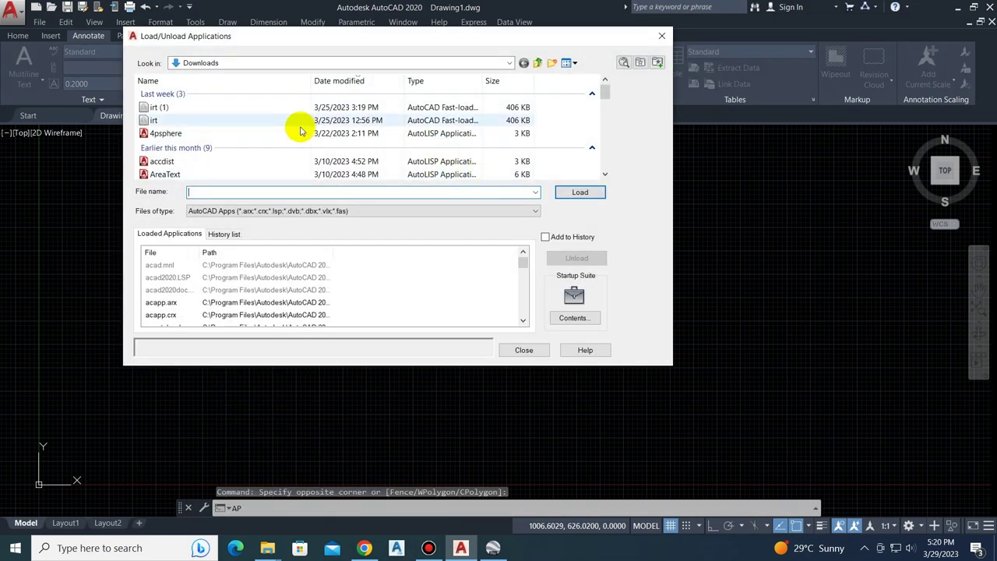
{"action": "left_click", "coordinate": [197, 107]}
{"action": "left_click", "coordinate": [578, 192]}
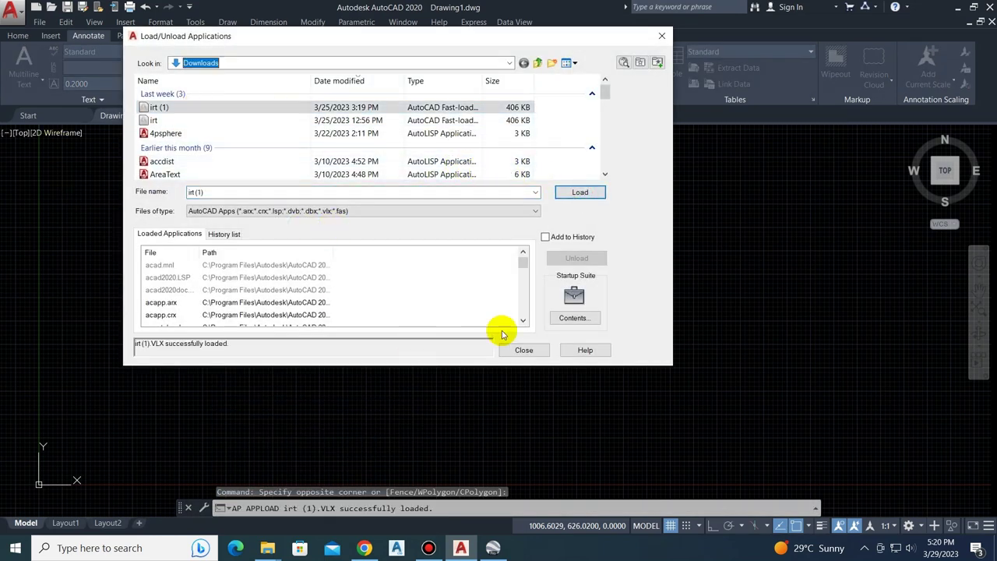
{"action": "left_click", "coordinate": [523, 349]}
Run IRT to bring up the Import on-line maps 3.241 dialog
{"action": "left_click", "coordinate": [701, 340]}
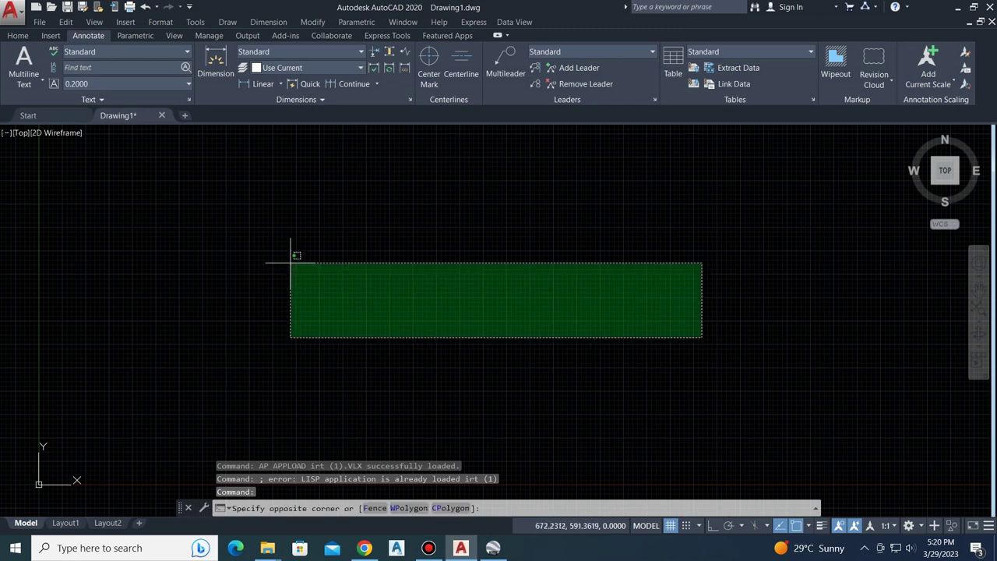
{"action": "left_click", "coordinate": [290, 260]}
{"action": "type", "text": "I"}
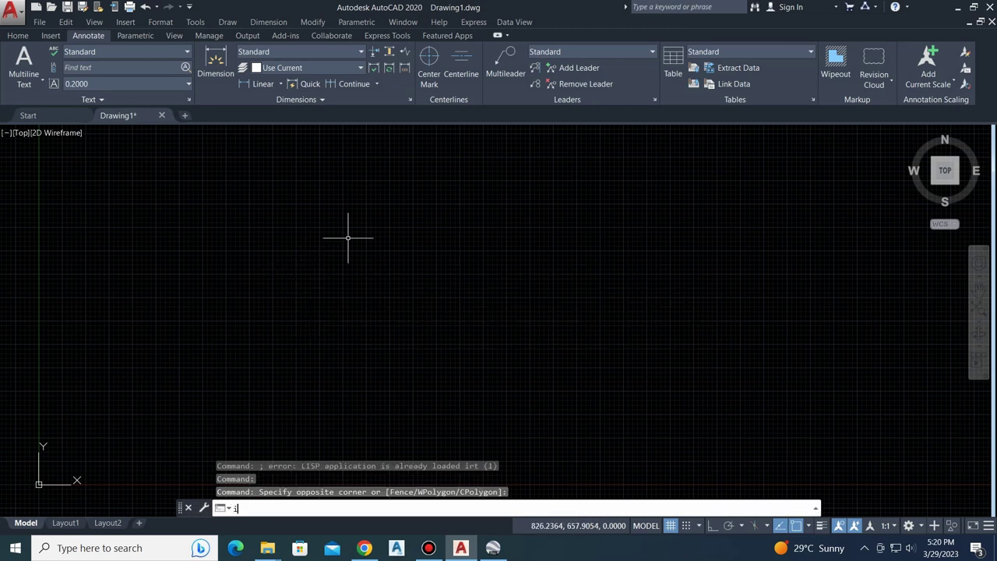
{"action": "type", "text": "RT"}
{"action": "key", "text": "Return"}
Check the importer for updates and set Territory to Local files (KML, SHP, Translator)
{"action": "left_click", "coordinate": [382, 150]}
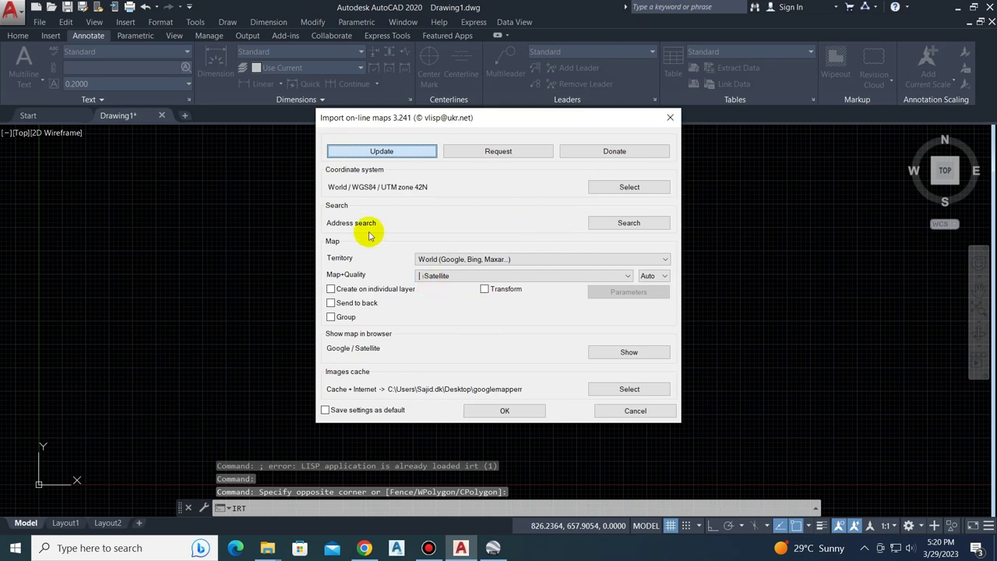
{"action": "left_click", "coordinate": [381, 153]}
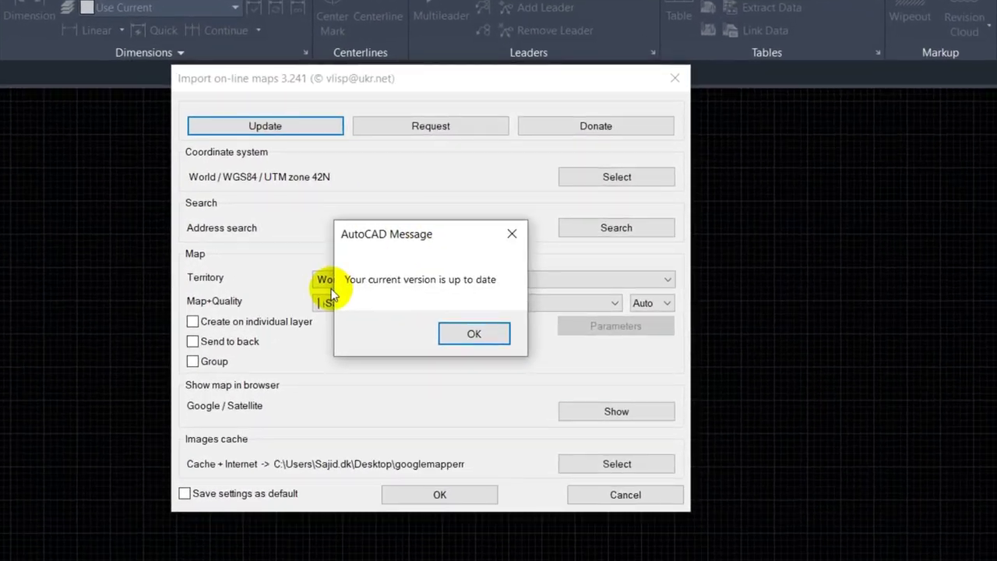
{"action": "left_click", "coordinate": [484, 327]}
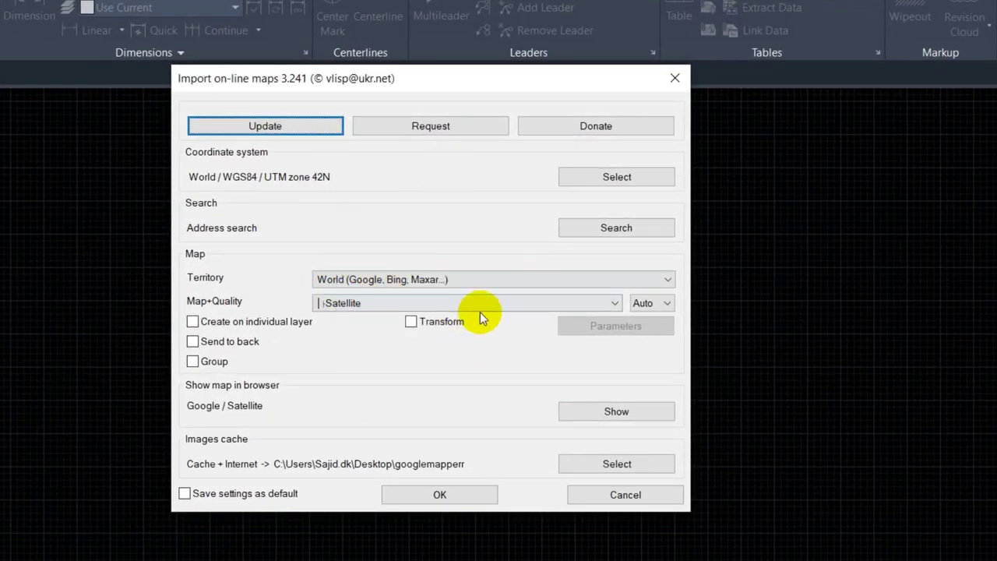
{"action": "left_click", "coordinate": [503, 279]}
{"action": "scroll", "coordinate": [374, 311], "scroll_direction": "up", "scroll_amount": 1}
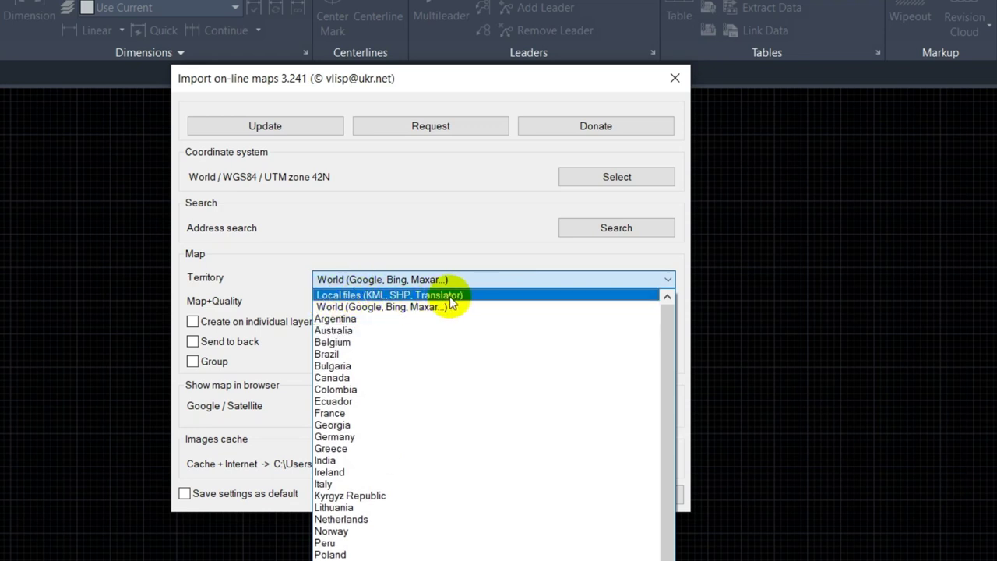
{"action": "left_click", "coordinate": [477, 296]}
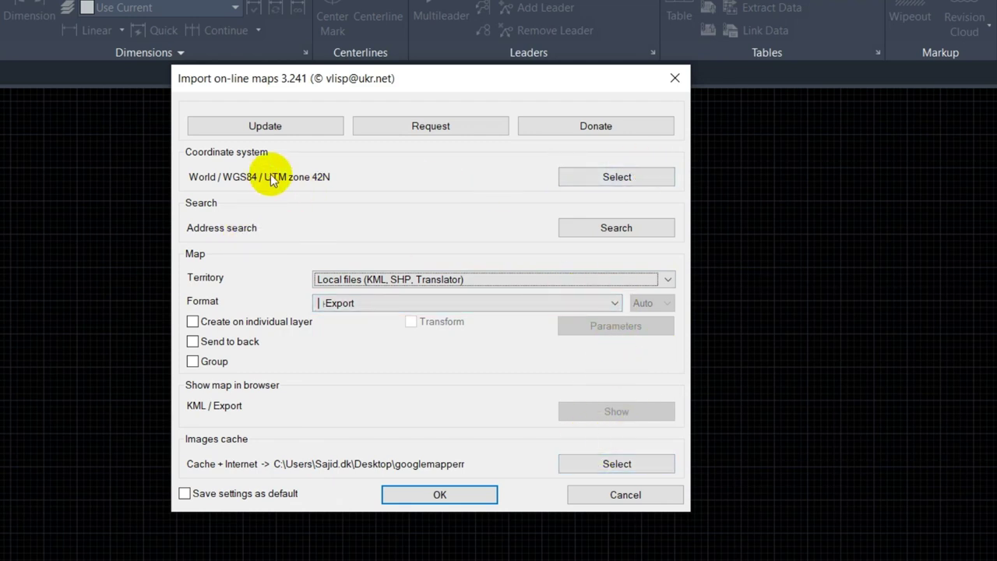
Keep WGS84 / UTM zone 42N as the coordinate system and apply the settings
{"action": "left_click", "coordinate": [614, 177]}
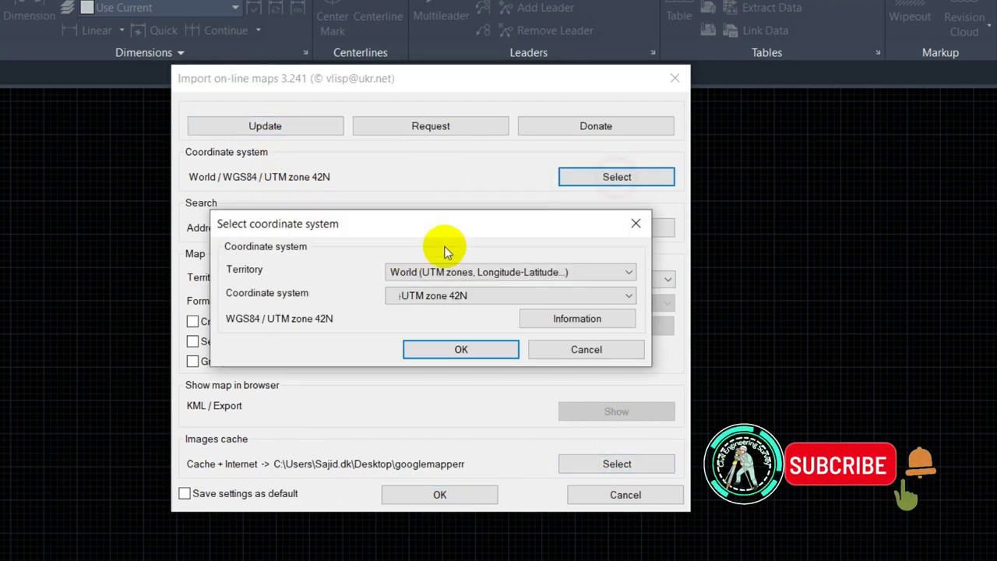
{"action": "left_click", "coordinate": [461, 351]}
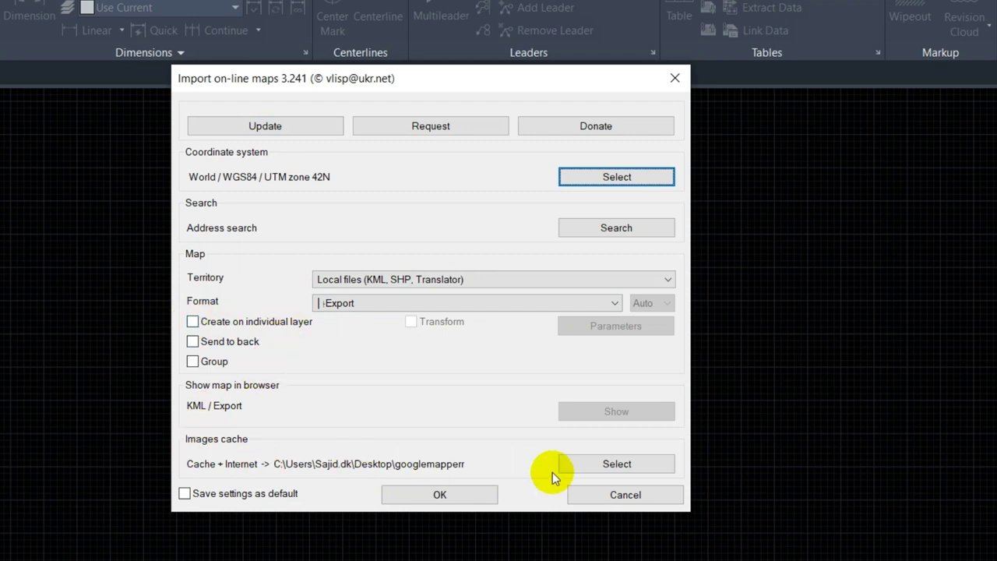
{"action": "left_click", "coordinate": [452, 494]}
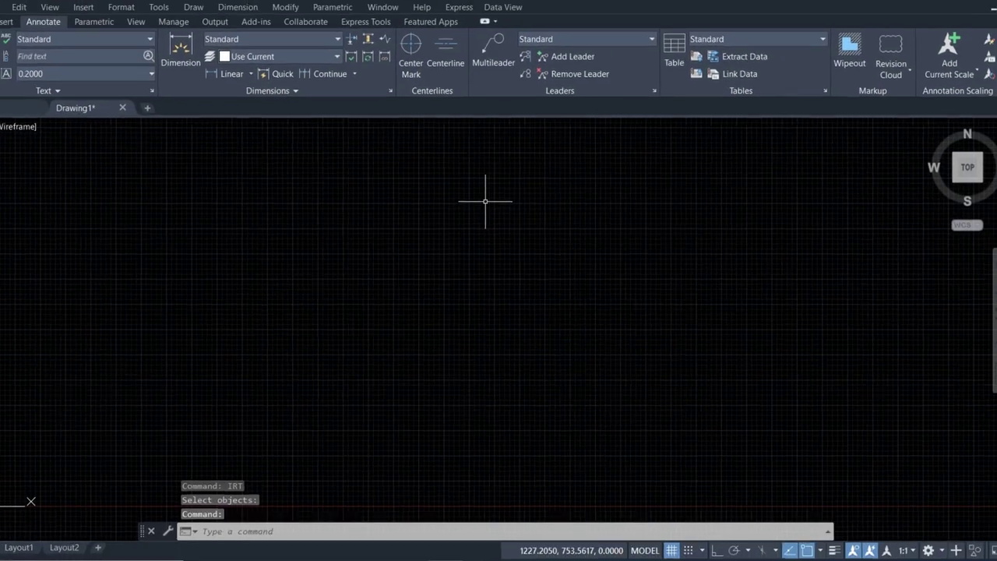
Relaunch IRT, switch the format to KML Import, and confirm
{"action": "key", "text": "Return"}
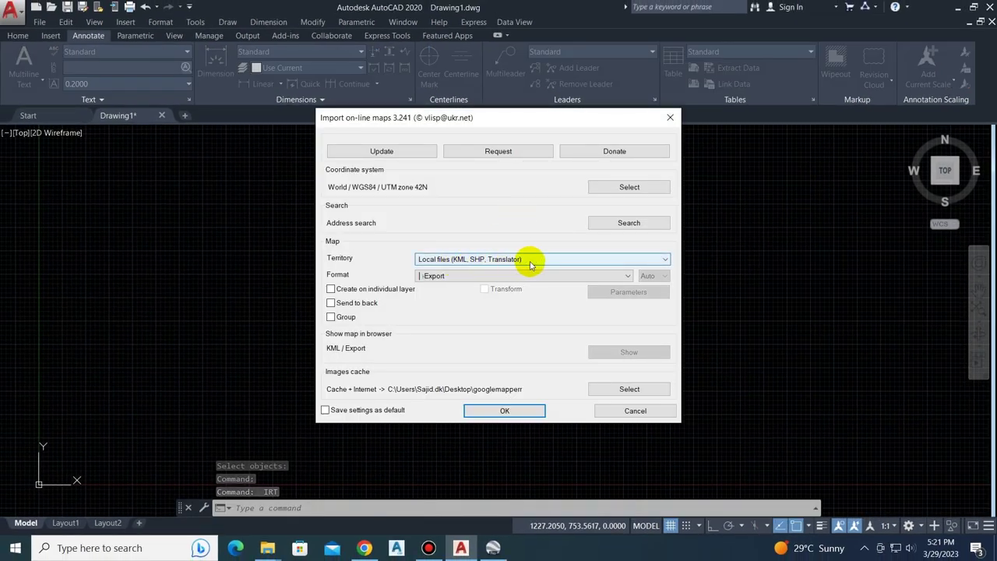
{"action": "left_click", "coordinate": [489, 276]}
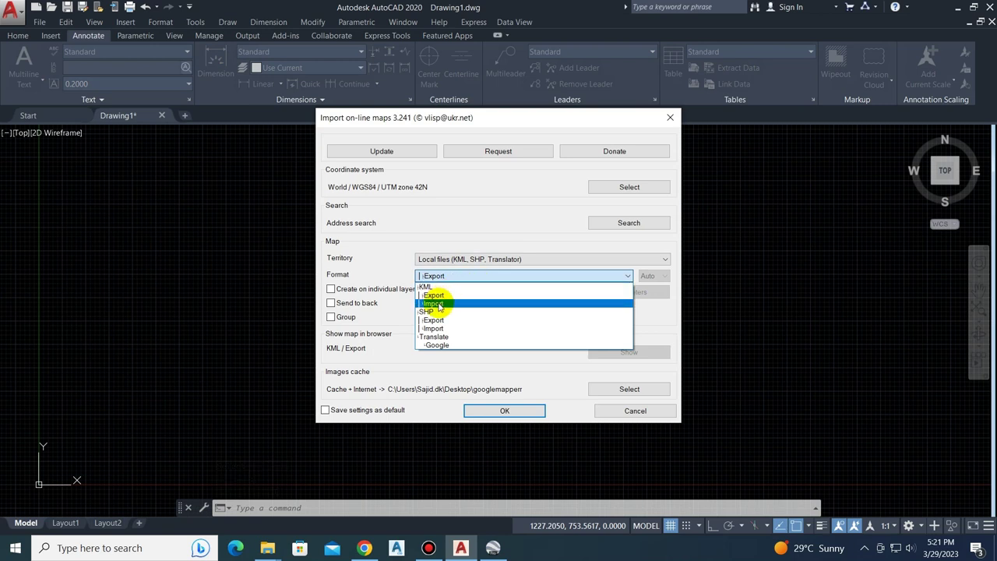
{"action": "left_click", "coordinate": [438, 306]}
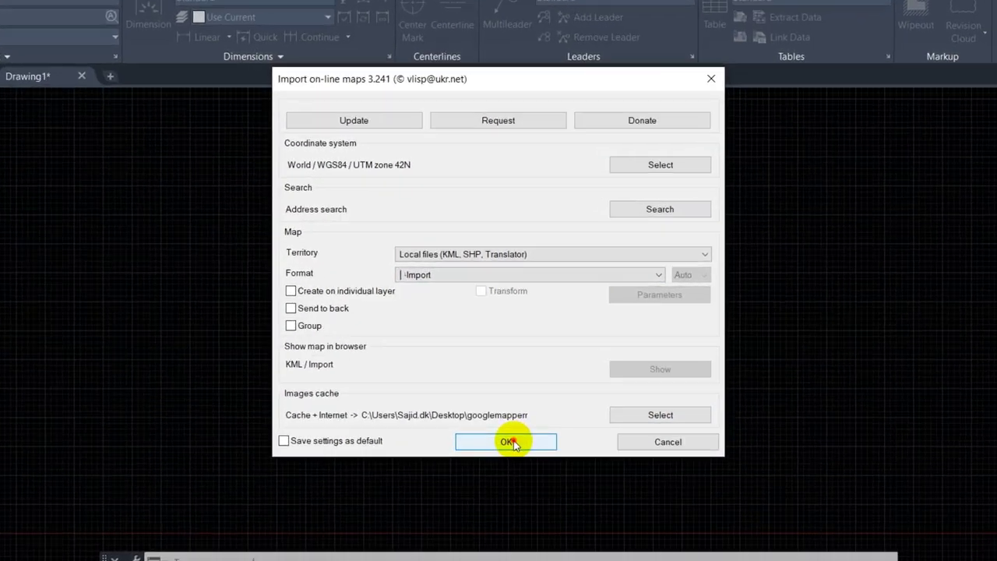
{"action": "left_click", "coordinate": [504, 410]}
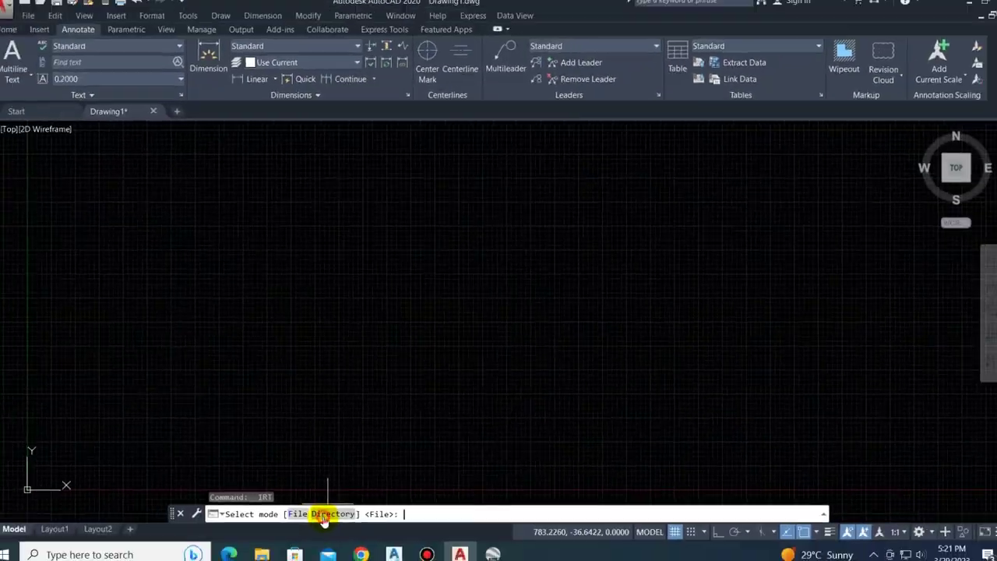
Choose Directory mode and scroll through the Browse For Folder list
{"action": "left_click", "coordinate": [327, 456]}
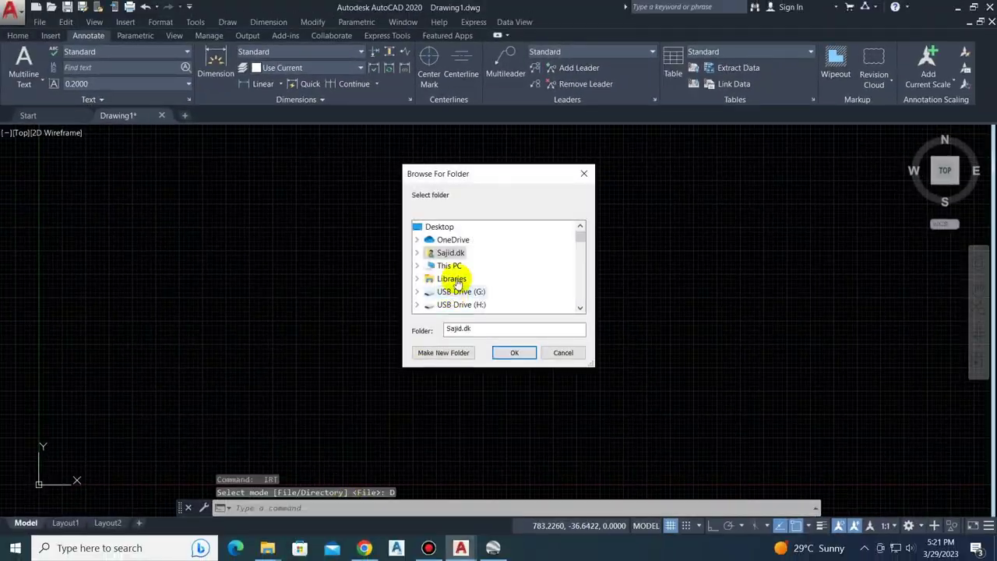
{"action": "left_click", "coordinate": [495, 249]}
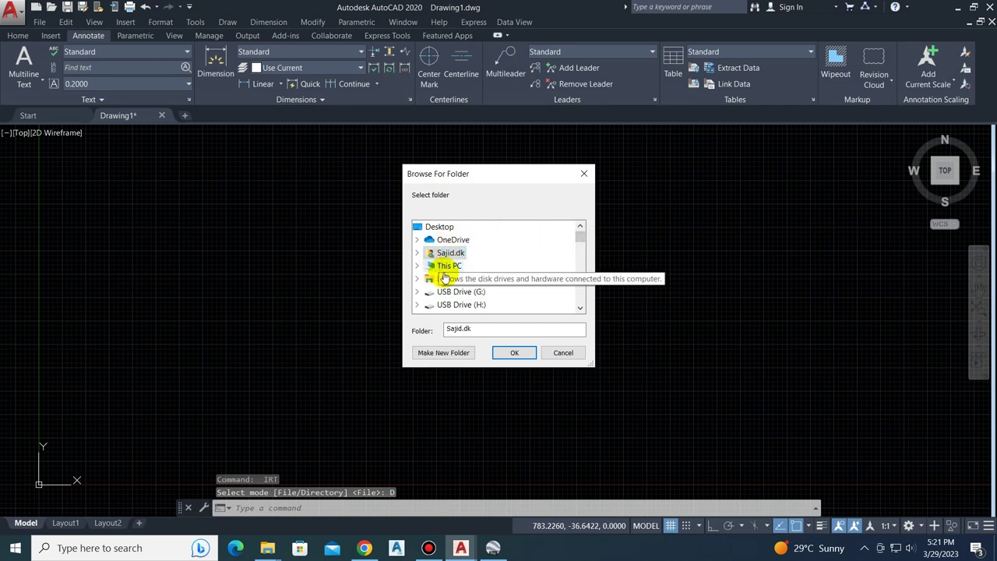
{"action": "mouse_move", "coordinate": [581, 234]}
{"action": "left_mouse_down"}
{"action": "mouse_move", "coordinate": [579, 251]}
{"action": "mouse_move", "coordinate": [580, 241]}
{"action": "left_mouse_up"}
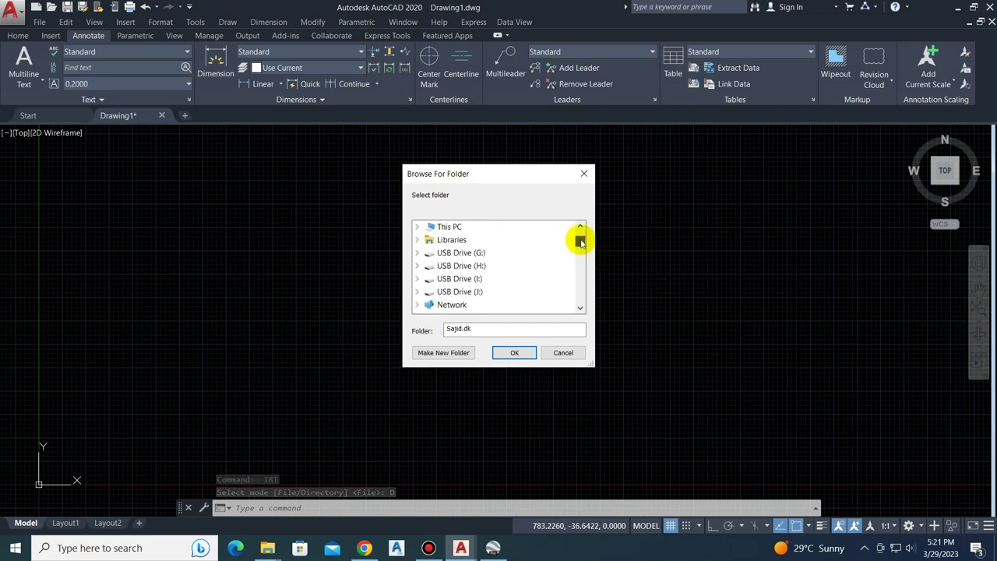
{"action": "scroll", "coordinate": [473, 288], "scroll_direction": "down", "scroll_amount": 1}
{"action": "scroll", "coordinate": [467, 290], "scroll_direction": "down", "scroll_amount": 2}
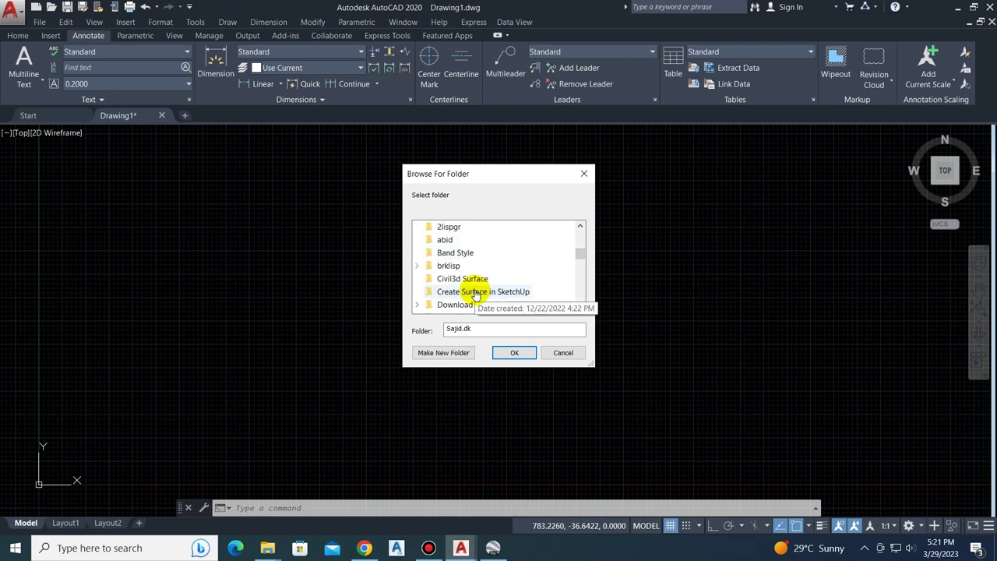
{"action": "scroll", "coordinate": [475, 293], "scroll_direction": "down", "scroll_amount": 1}
{"action": "scroll", "coordinate": [476, 293], "scroll_direction": "up", "scroll_amount": 2}
{"action": "scroll", "coordinate": [475, 294], "scroll_direction": "up", "scroll_amount": 1}
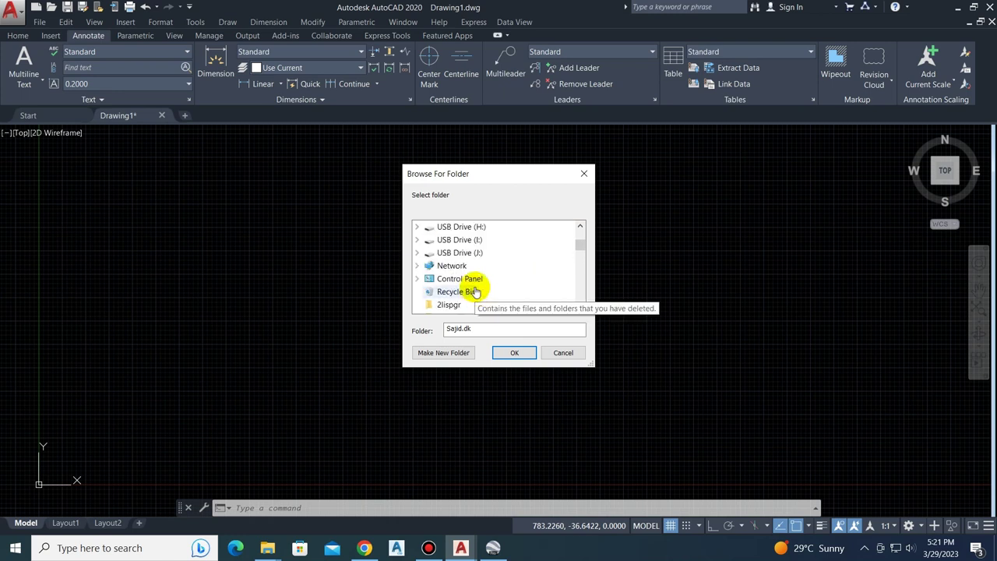
{"action": "scroll", "coordinate": [475, 292], "scroll_direction": "up", "scroll_amount": 2}
{"action": "scroll", "coordinate": [486, 284], "scroll_direction": "down", "scroll_amount": 1}
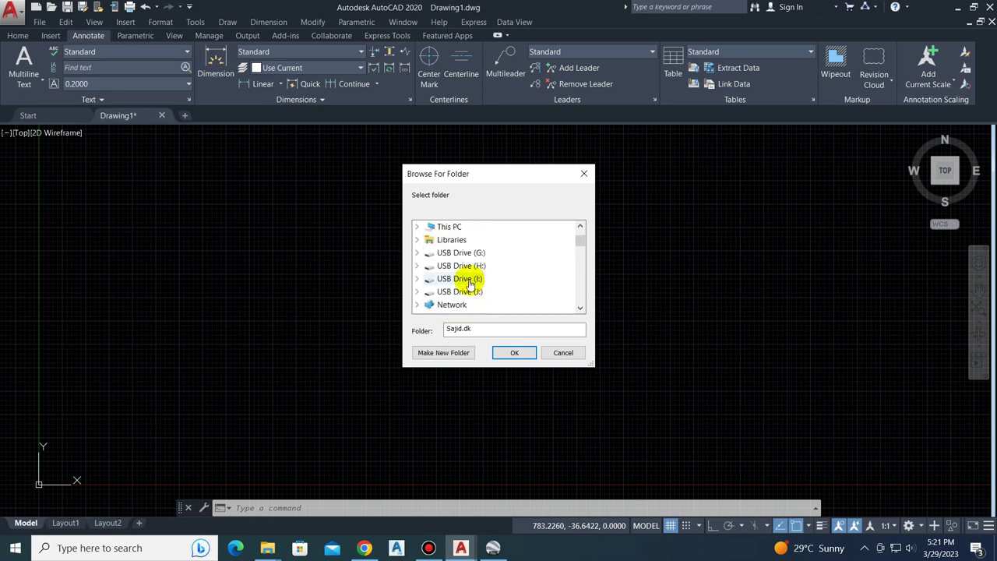
{"action": "scroll", "coordinate": [470, 285], "scroll_direction": "up", "scroll_amount": 1}
Pick This PC > Desktop > G as the import directory
{"action": "double_click", "coordinate": [443, 265]}
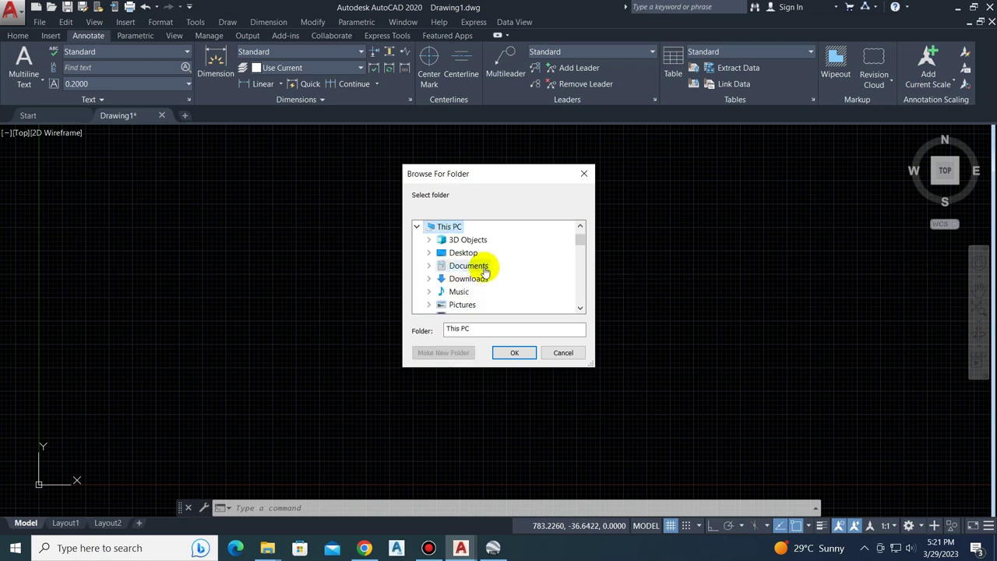
{"action": "double_click", "coordinate": [463, 253]}
{"action": "left_click", "coordinate": [483, 280]}
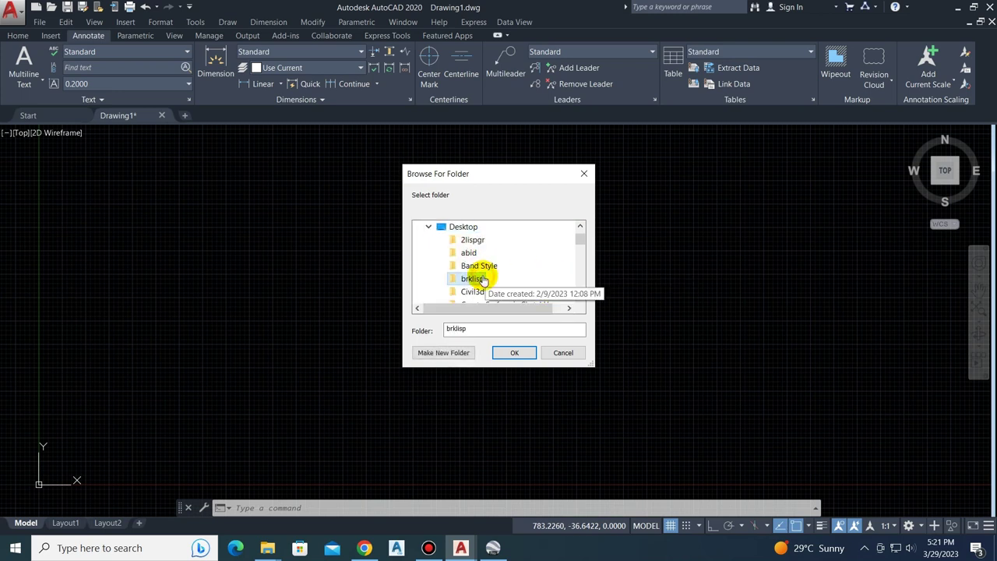
{"action": "scroll", "coordinate": [479, 276], "scroll_direction": "down", "scroll_amount": 1}
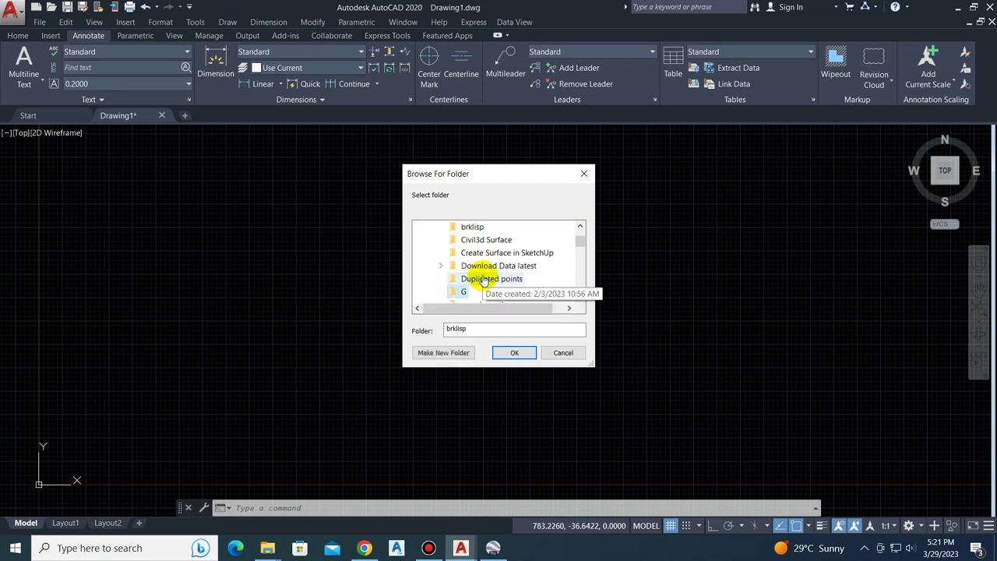
{"action": "left_click", "coordinate": [465, 290]}
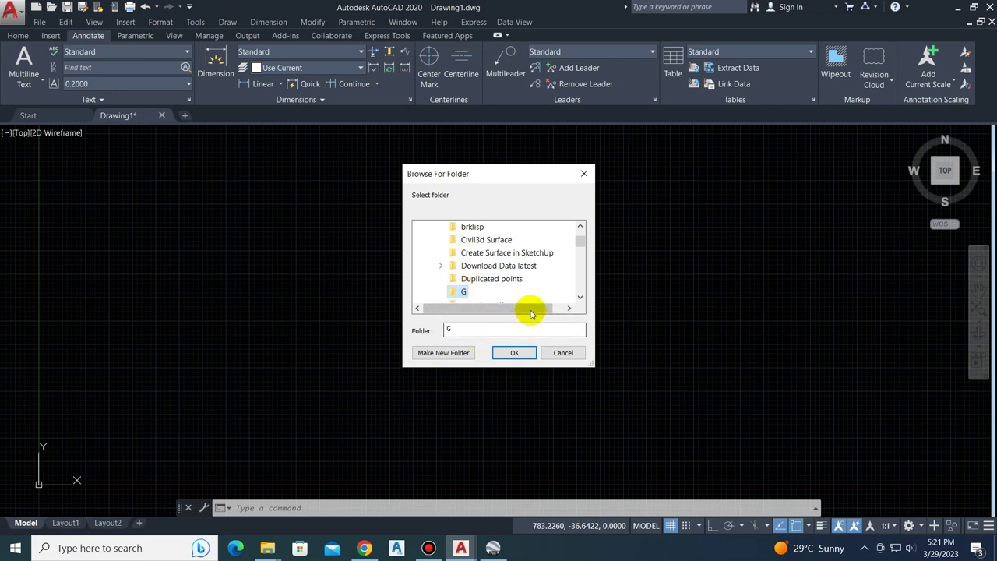
{"action": "left_click", "coordinate": [579, 297]}
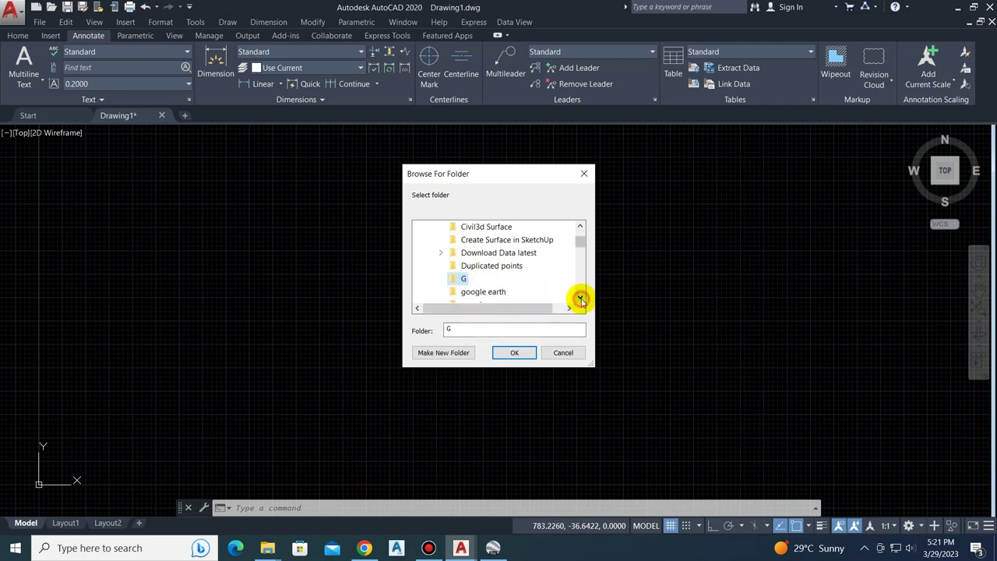
{"action": "left_click", "coordinate": [511, 352]}
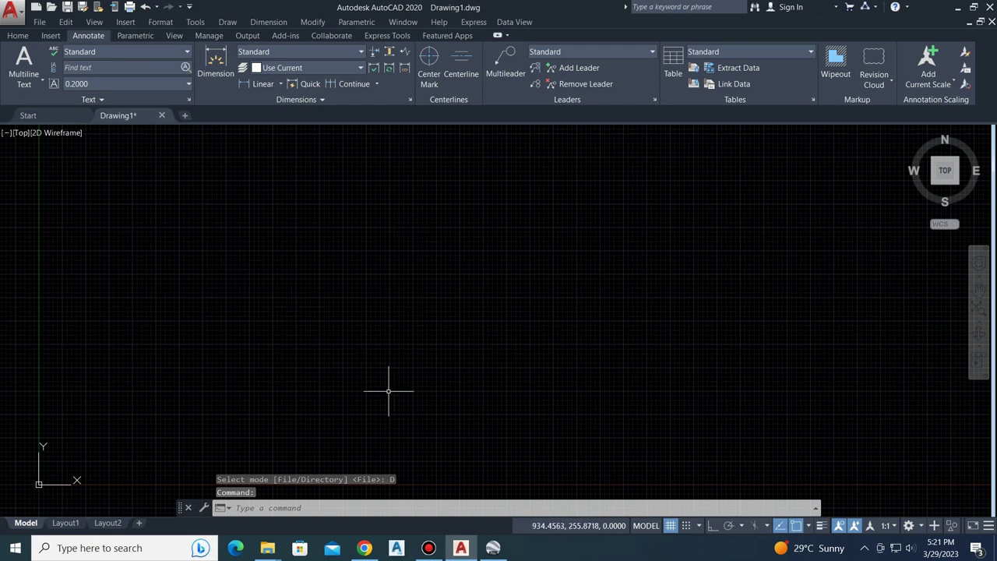
Rerun IRT, choose File mode, and point the file browser at the Desktop
{"action": "type", "text": "IRT"}
{"action": "key", "text": "Return"}
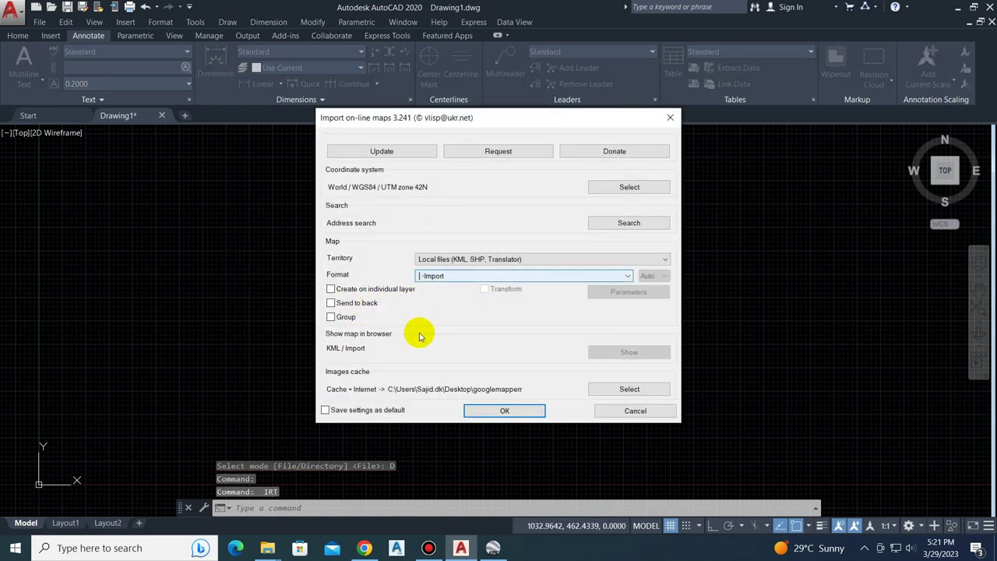
{"action": "left_click", "coordinate": [522, 410]}
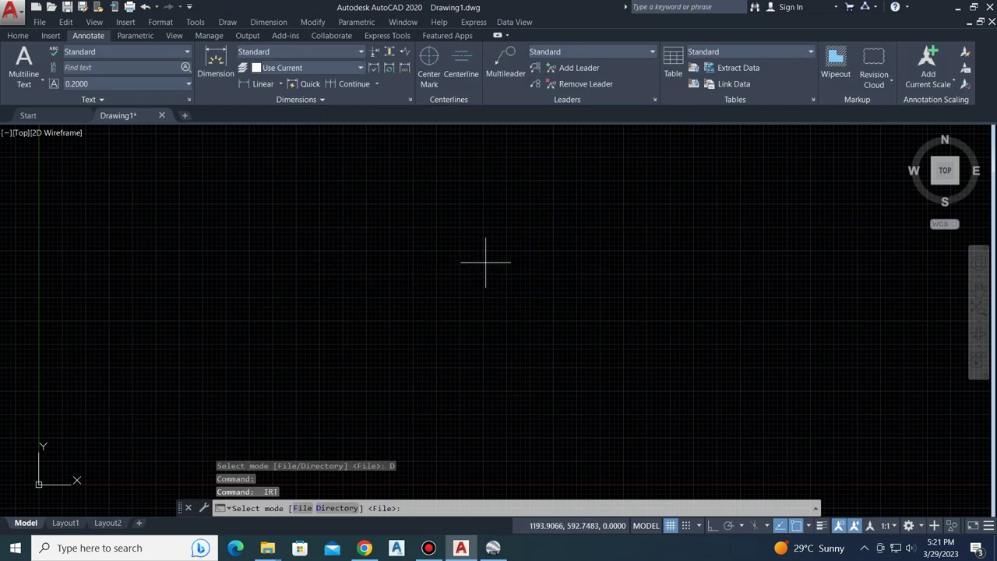
{"action": "left_click", "coordinate": [302, 508]}
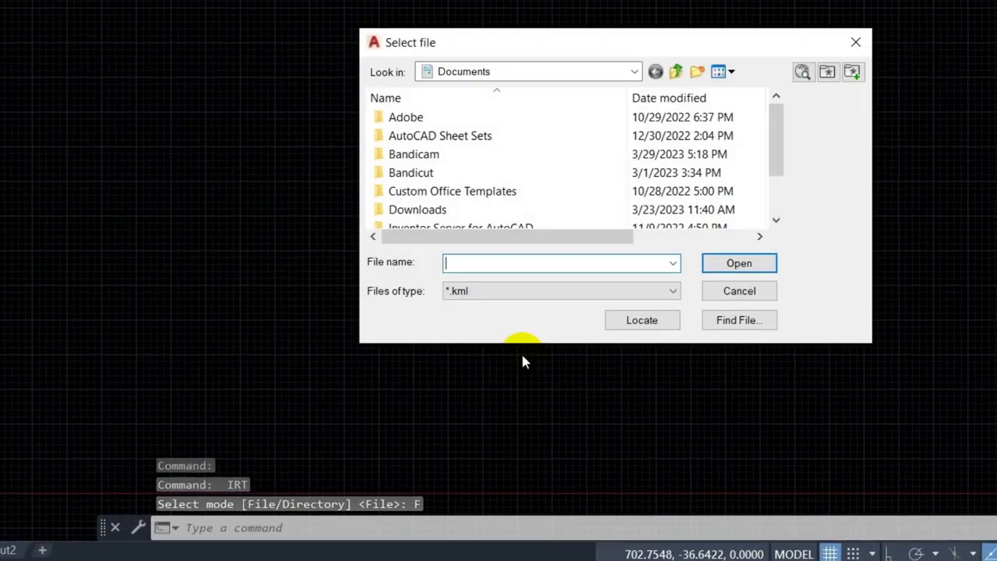
{"action": "left_click", "coordinate": [525, 68]}
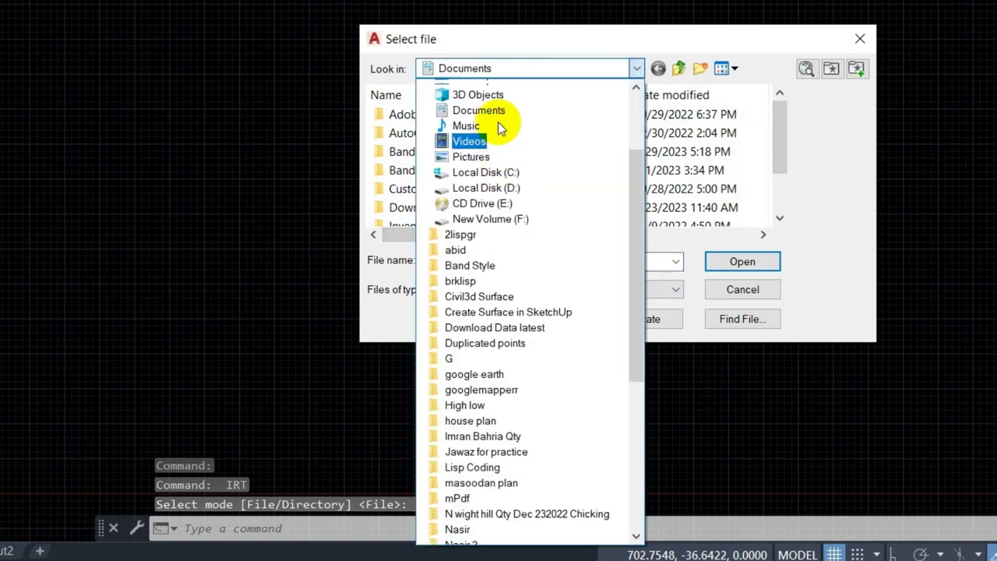
{"action": "scroll", "coordinate": [501, 129], "scroll_direction": "up", "scroll_amount": 3}
{"action": "left_click", "coordinate": [458, 102]}
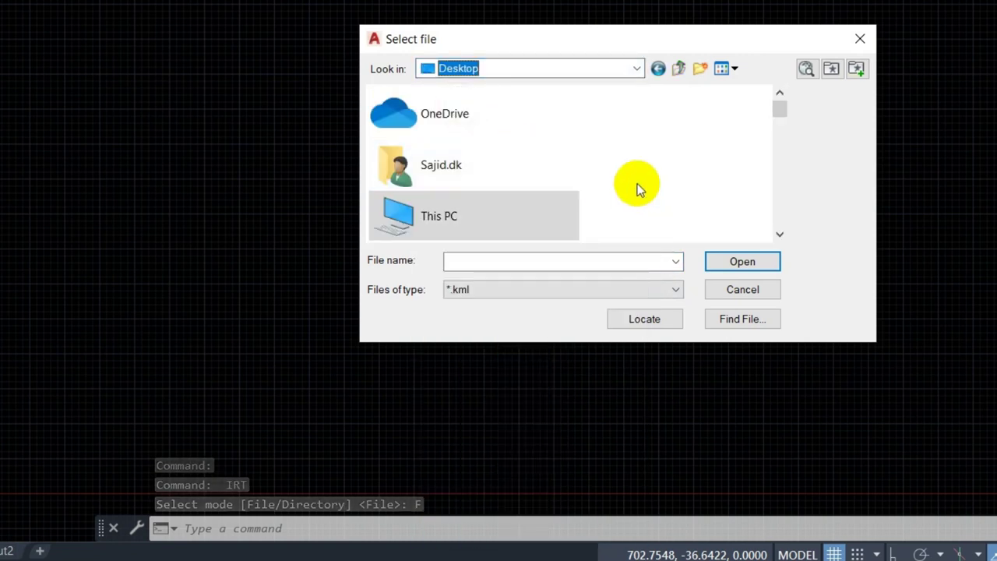
Open folder G and import the Area KML file
{"action": "mouse_move", "coordinate": [779, 107]}
{"action": "left_mouse_down"}
{"action": "mouse_move", "coordinate": [782, 195]}
{"action": "mouse_move", "coordinate": [608, 200]}
{"action": "left_mouse_up"}
{"action": "left_click", "coordinate": [467, 182]}
{"action": "key", "text": "g"}
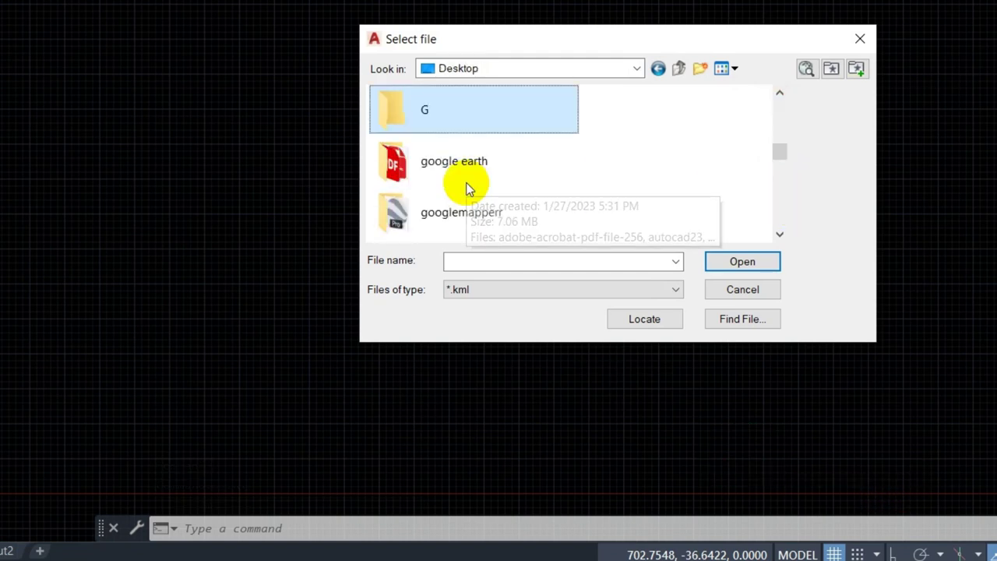
{"action": "double_click", "coordinate": [472, 109]}
{"action": "left_click", "coordinate": [434, 115]}
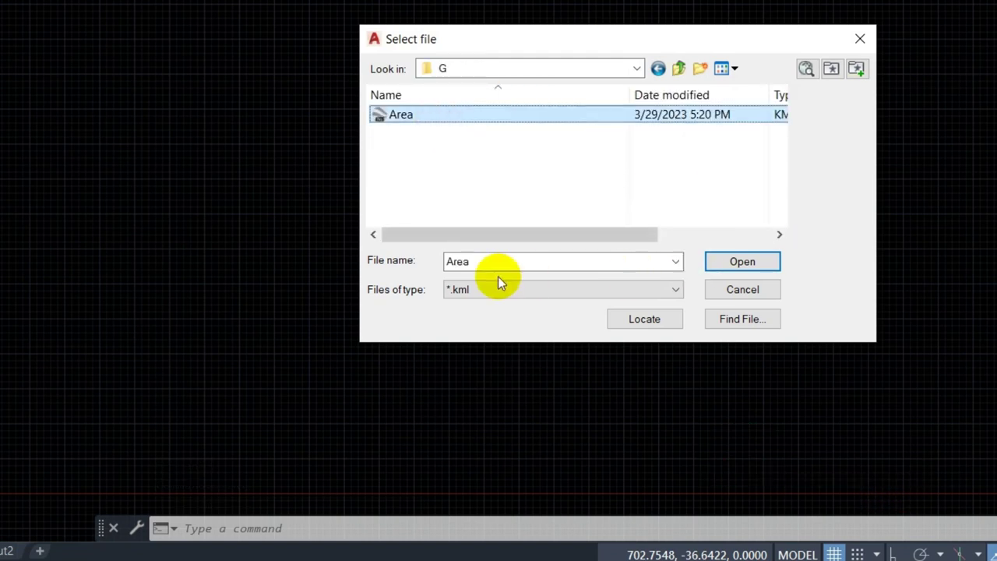
{"action": "left_click", "coordinate": [742, 262]}
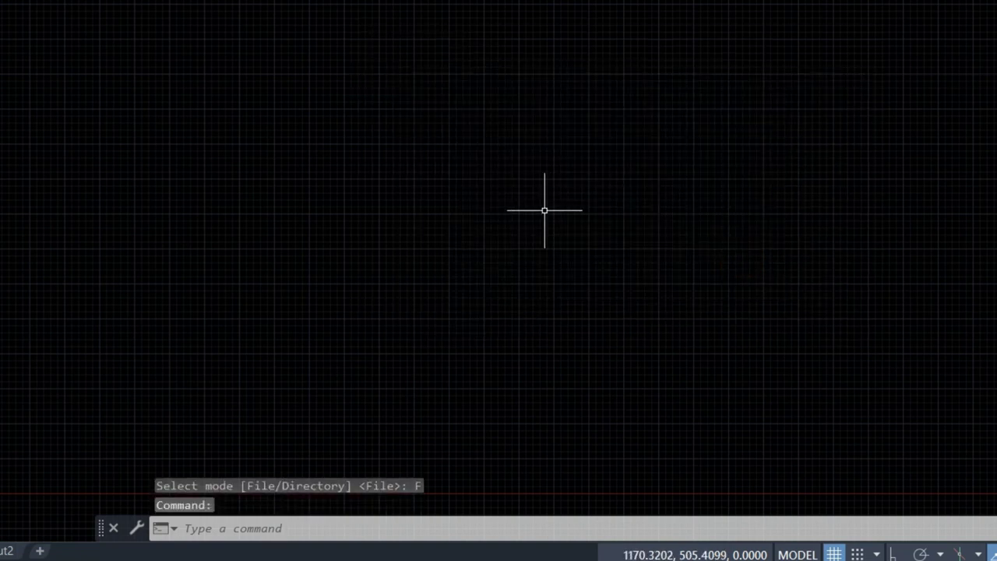
{"action": "type", "text": "Z"}
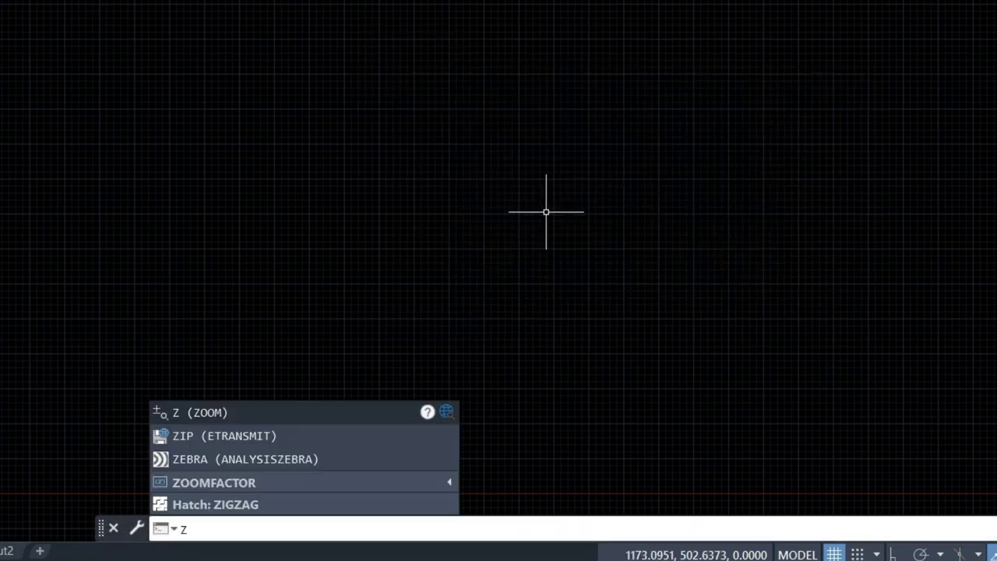
{"action": "type", "text": "E"}
{"action": "key", "text": "Return"}
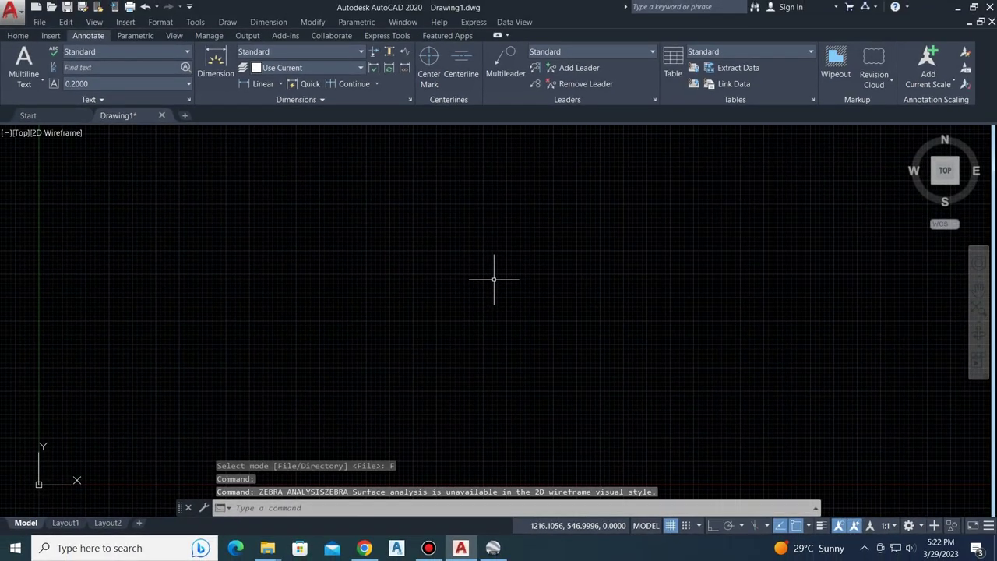
{"action": "type", "text": "Z"}
{"action": "key", "text": "Return"}
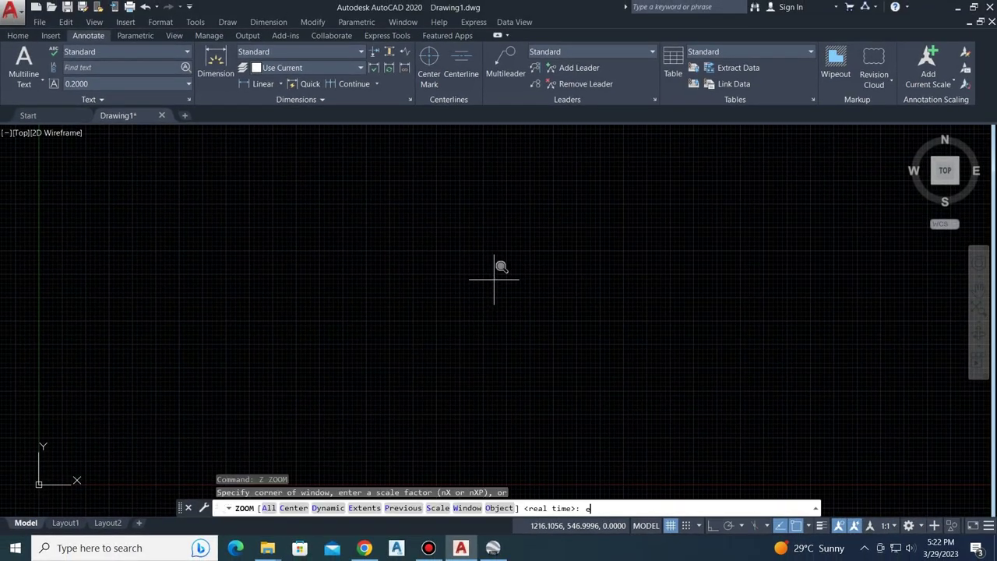
{"action": "key", "text": "Return"}
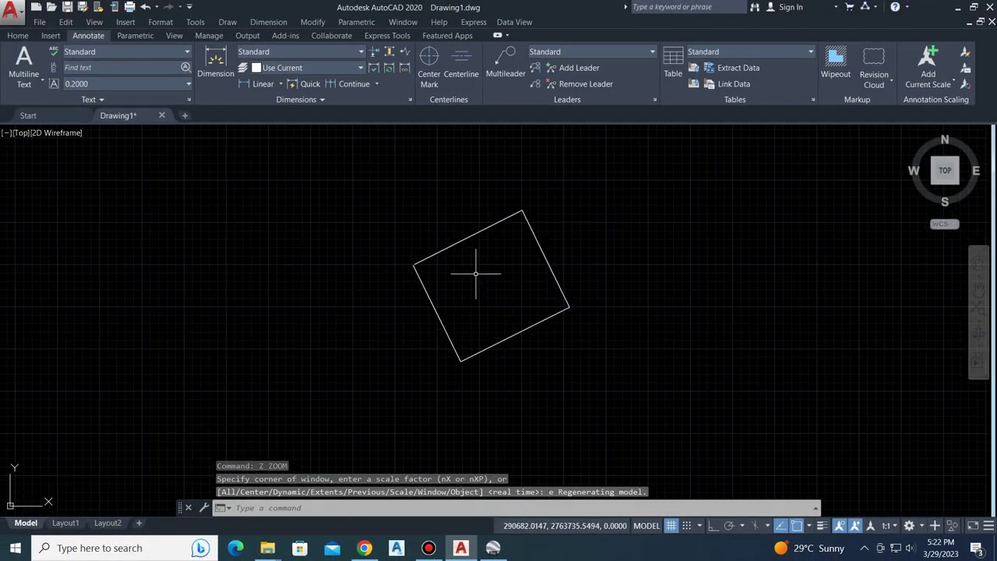
{"action": "scroll", "coordinate": [475, 274], "scroll_direction": "up", "scroll_amount": 1}
{"action": "scroll", "coordinate": [487, 283], "scroll_direction": "up", "scroll_amount": 2}
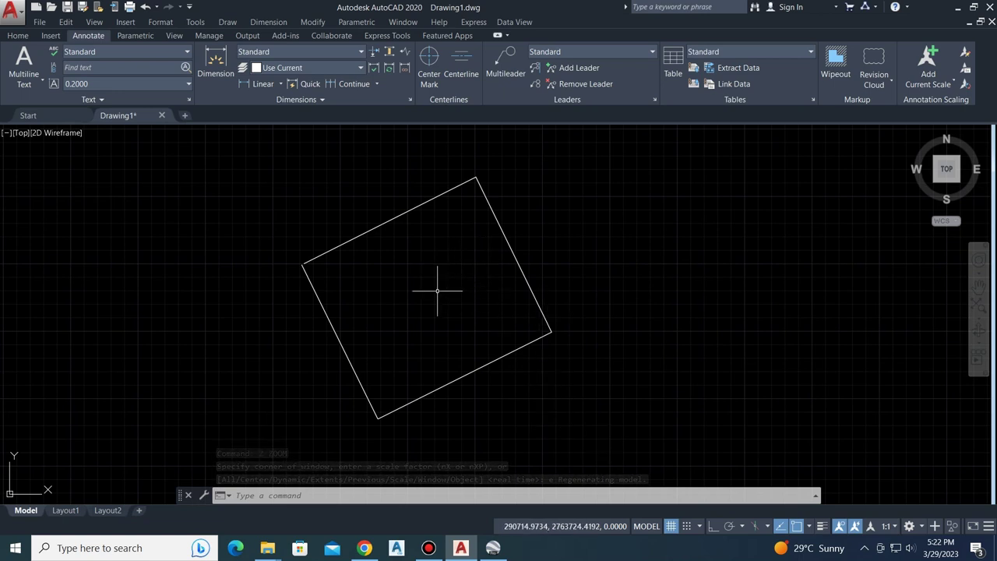
{"action": "key", "text": "Escape"}
{"action": "scroll", "coordinate": [413, 311], "scroll_direction": "up", "scroll_amount": 1}
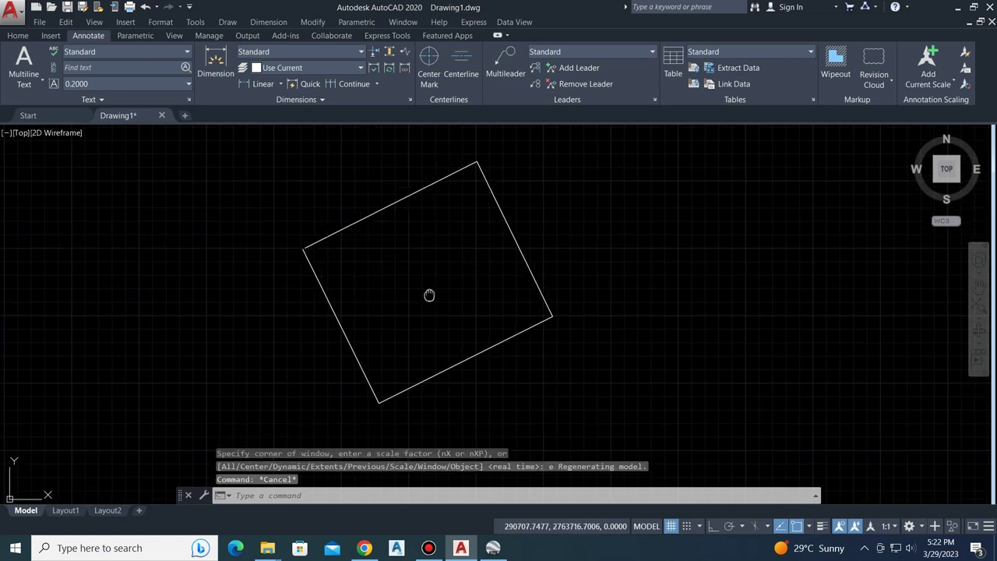
{"action": "scroll", "coordinate": [429, 293], "scroll_direction": "down", "scroll_amount": 1}
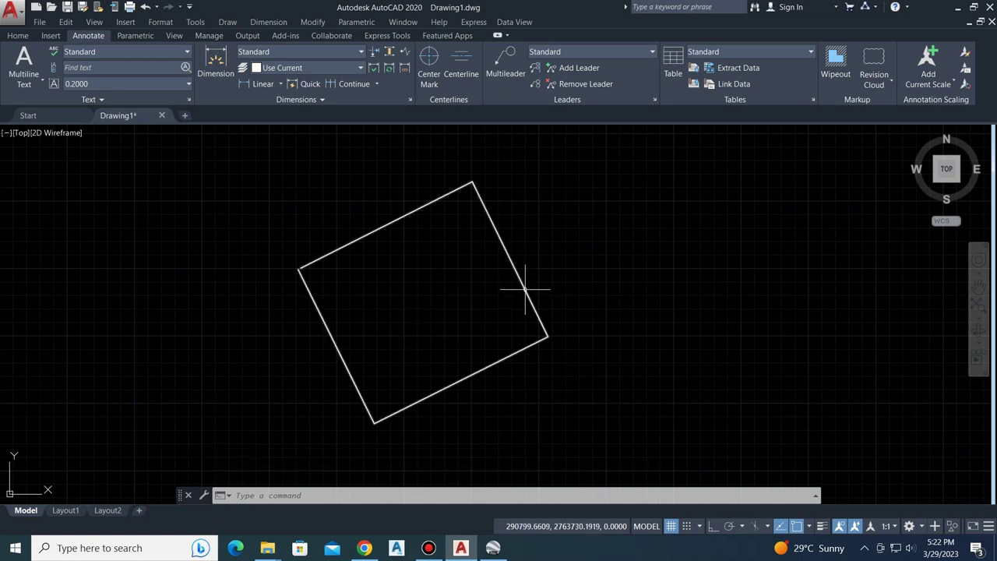
{"action": "type", "text": "iIRT"}
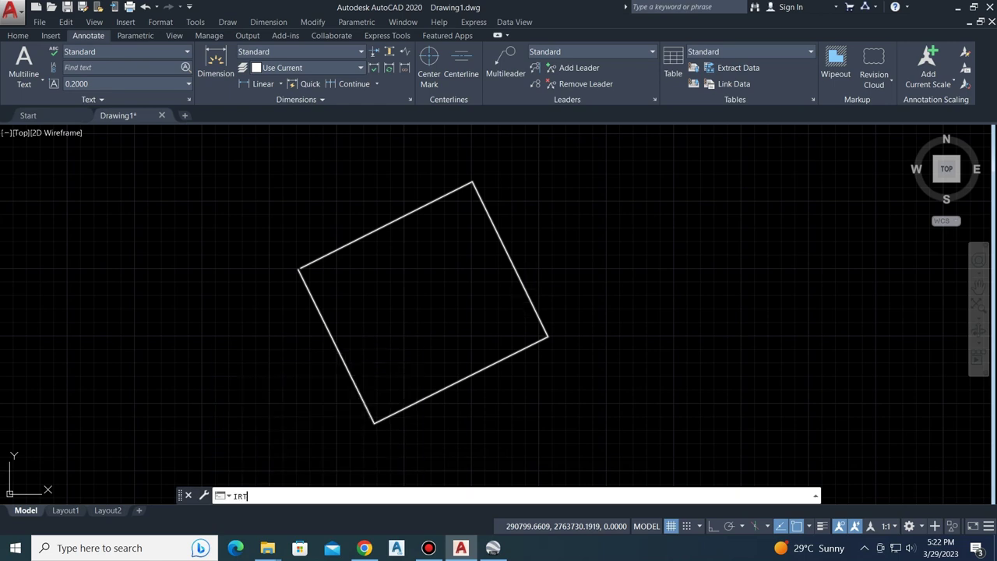
Rerun IRT and set Territory to World (Google, Bing, Maxar...)
{"action": "key", "text": "Return"}
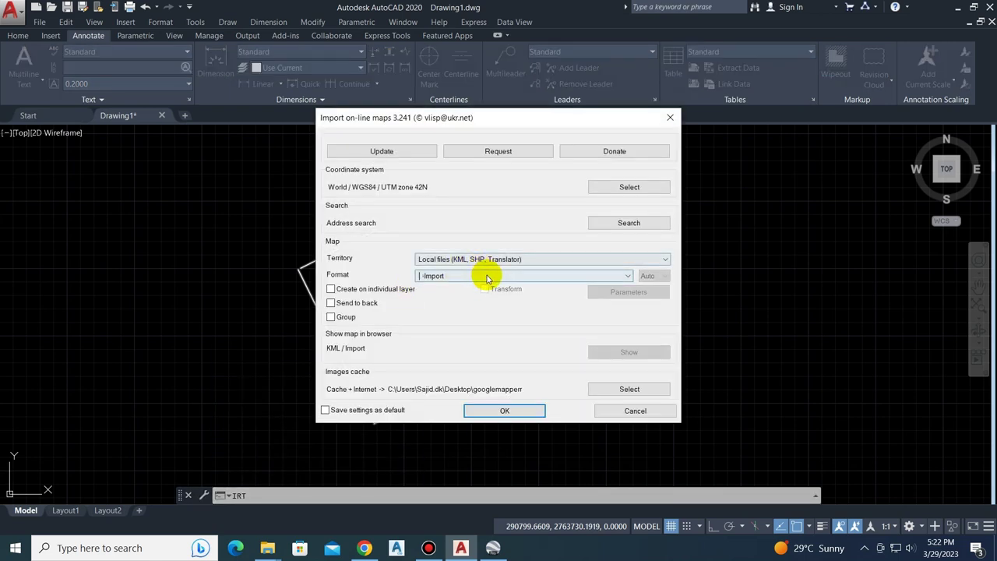
{"action": "left_click", "coordinate": [488, 275]}
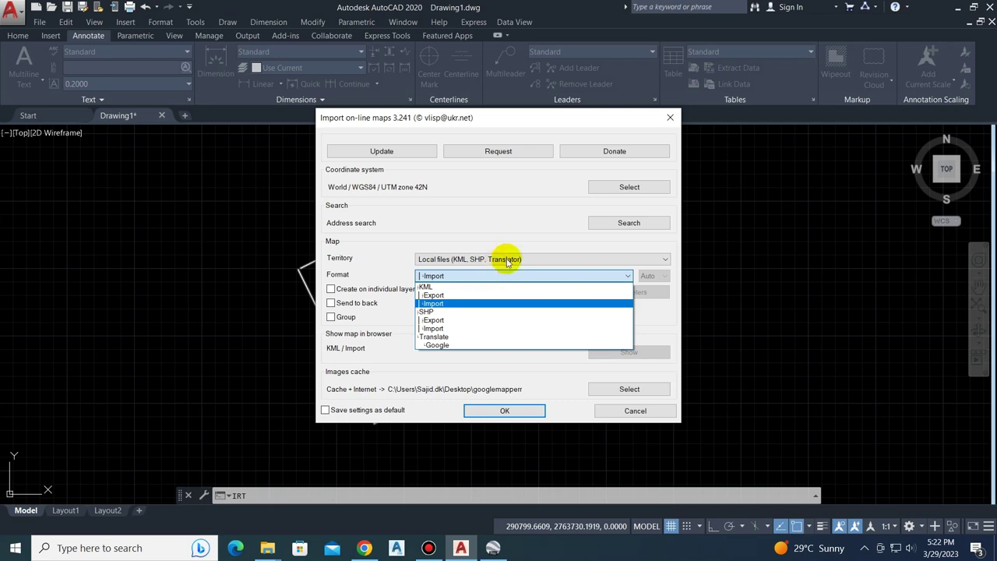
{"action": "left_click", "coordinate": [507, 260]}
{"action": "left_click", "coordinate": [507, 260]}
{"action": "left_click", "coordinate": [405, 279]}
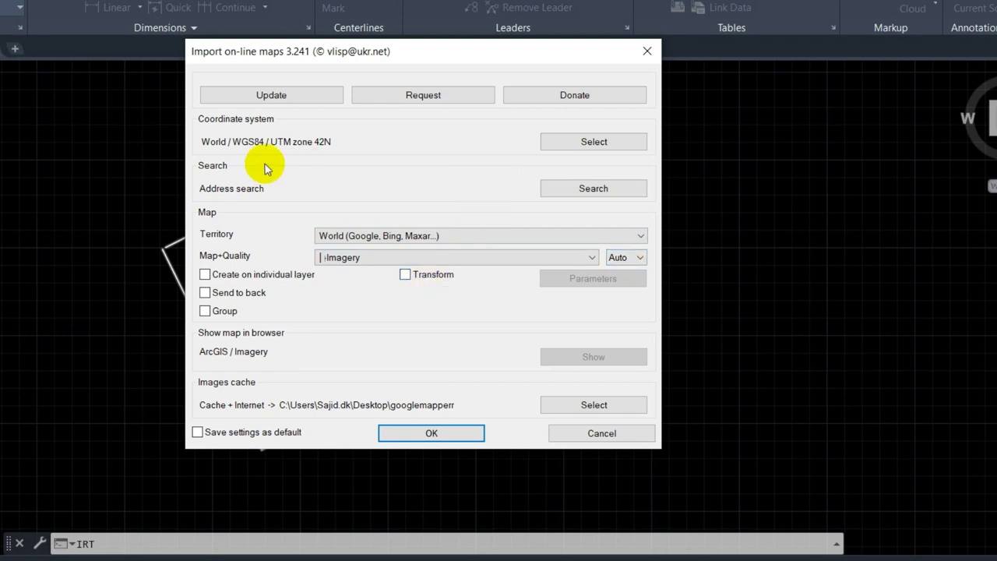
Keep WGS84 / UTM zone 42N, set imagery quality to 20, and start the import
{"action": "left_click", "coordinate": [579, 141]}
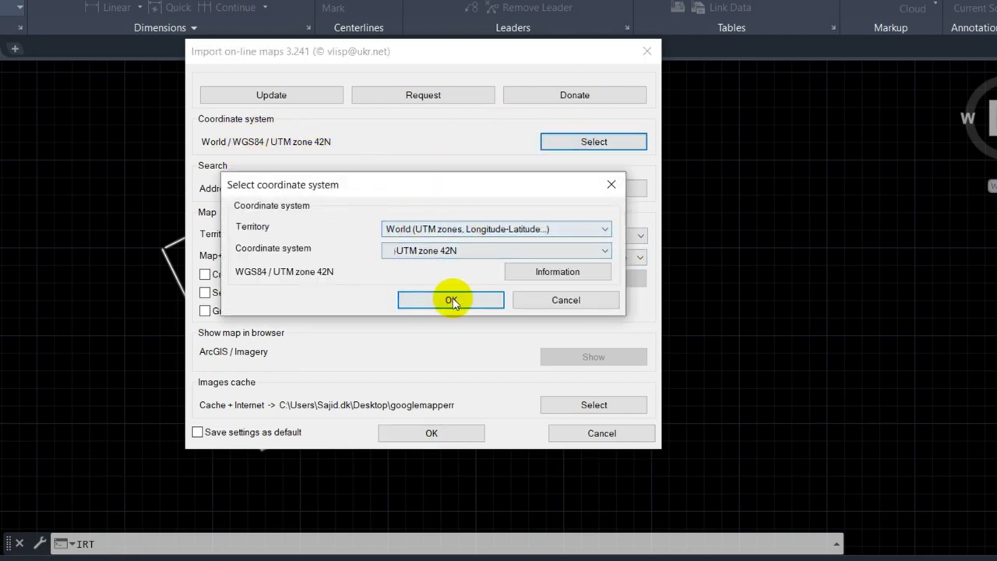
{"action": "left_click", "coordinate": [483, 229]}
{"action": "left_click", "coordinate": [485, 231]}
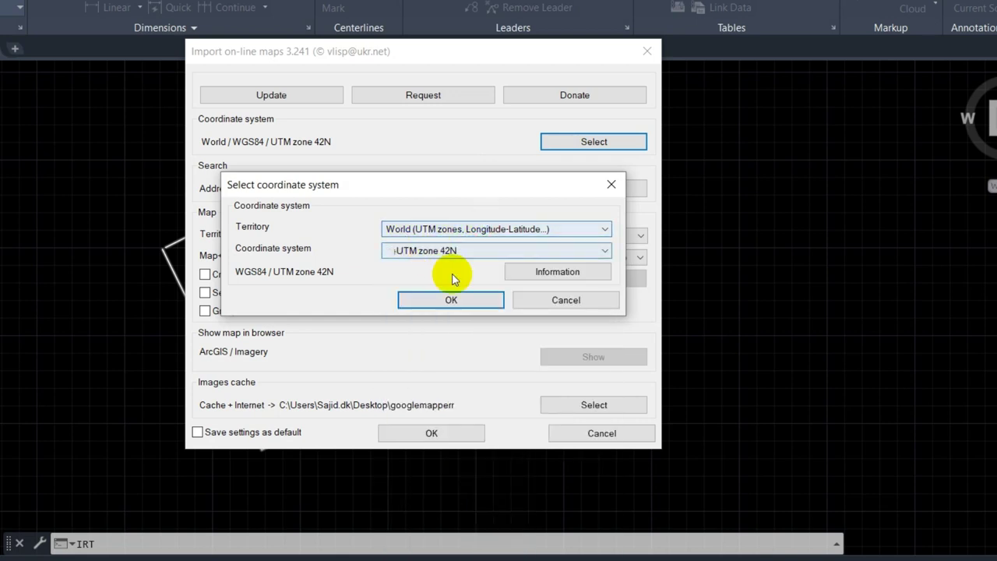
{"action": "left_click", "coordinate": [441, 299]}
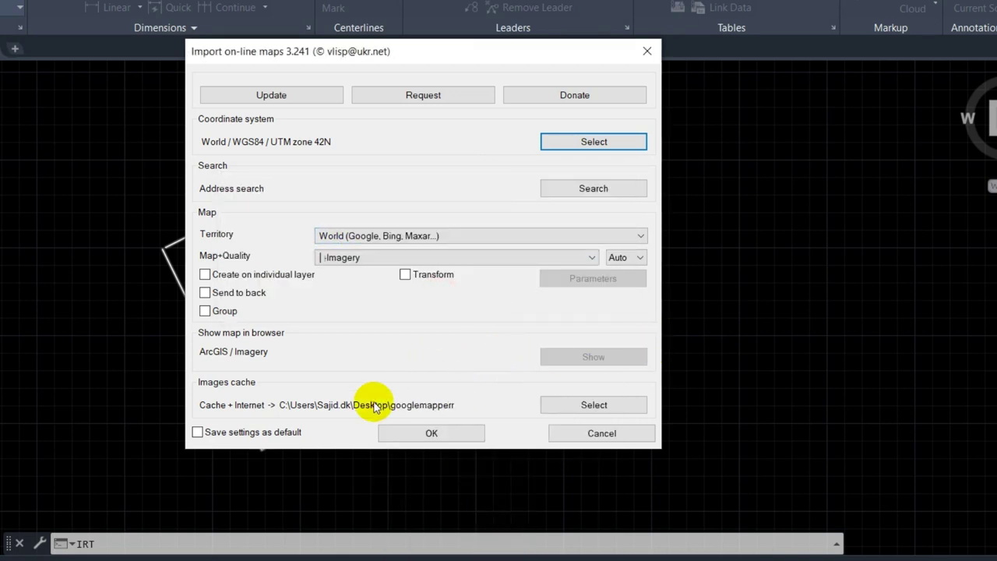
{"action": "left_click", "coordinate": [627, 257]}
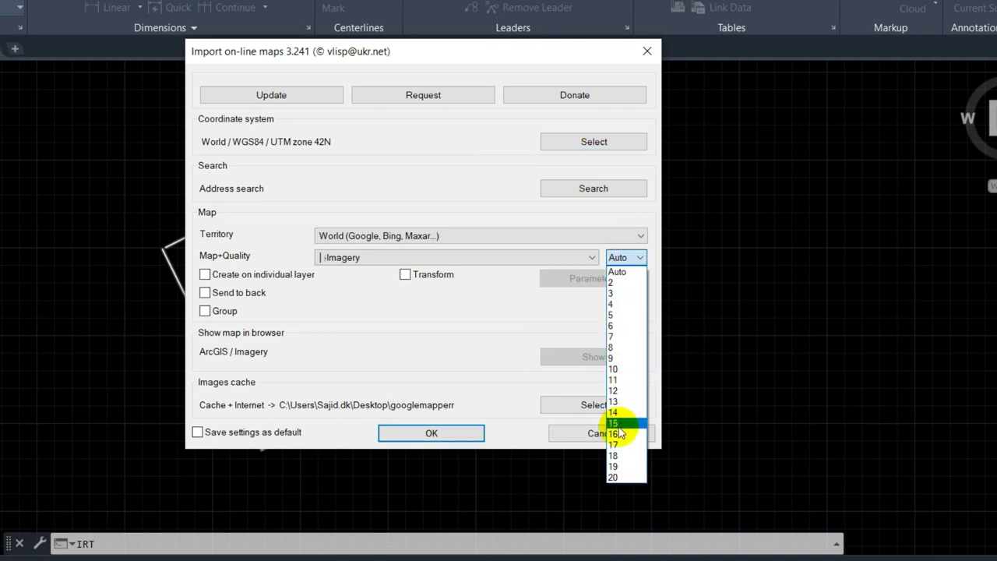
{"action": "left_click", "coordinate": [615, 478]}
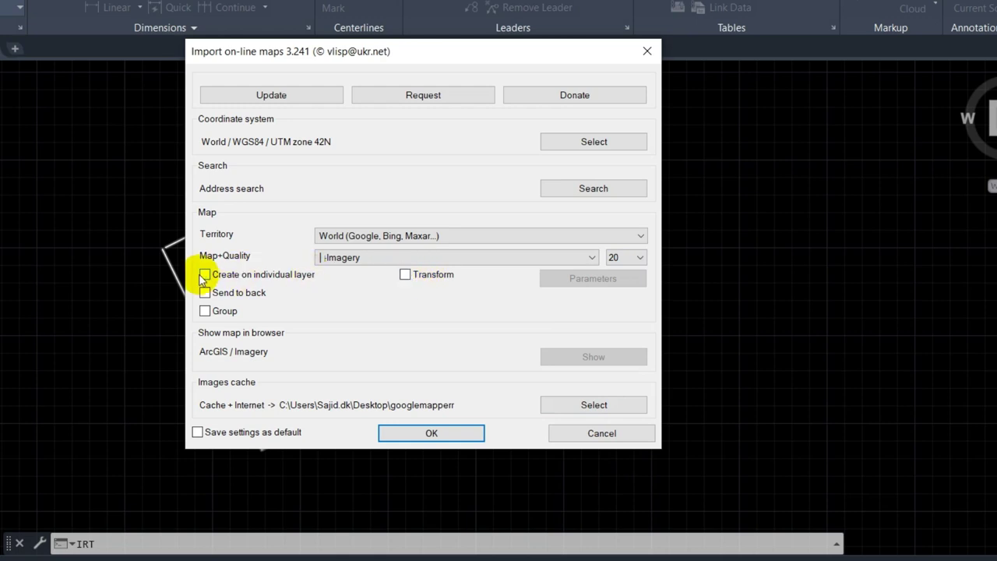
{"action": "left_click", "coordinate": [441, 441]}
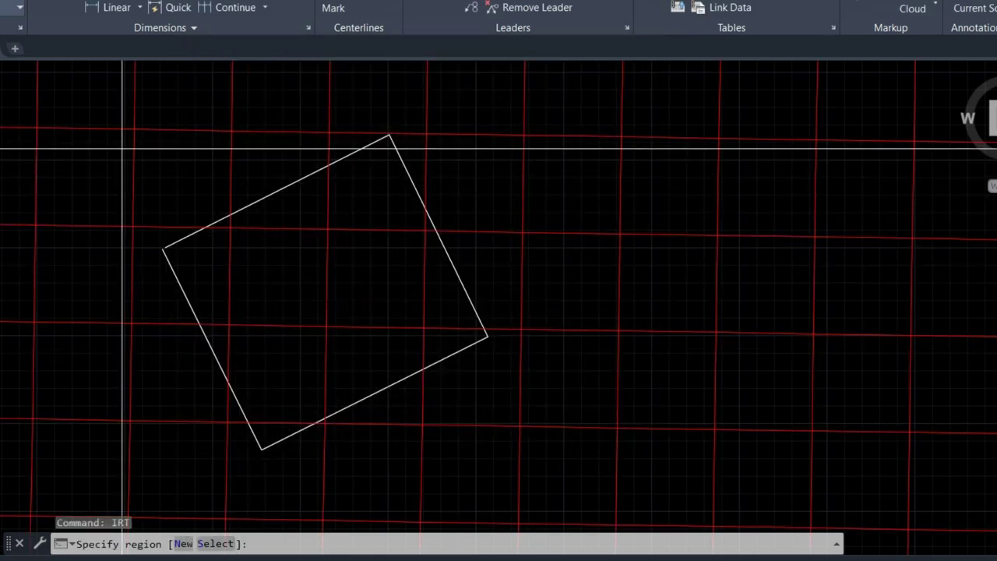
Window the area around the boundary to download 25 satellite tiles, then inspect them
{"action": "left_click", "coordinate": [139, 115]}
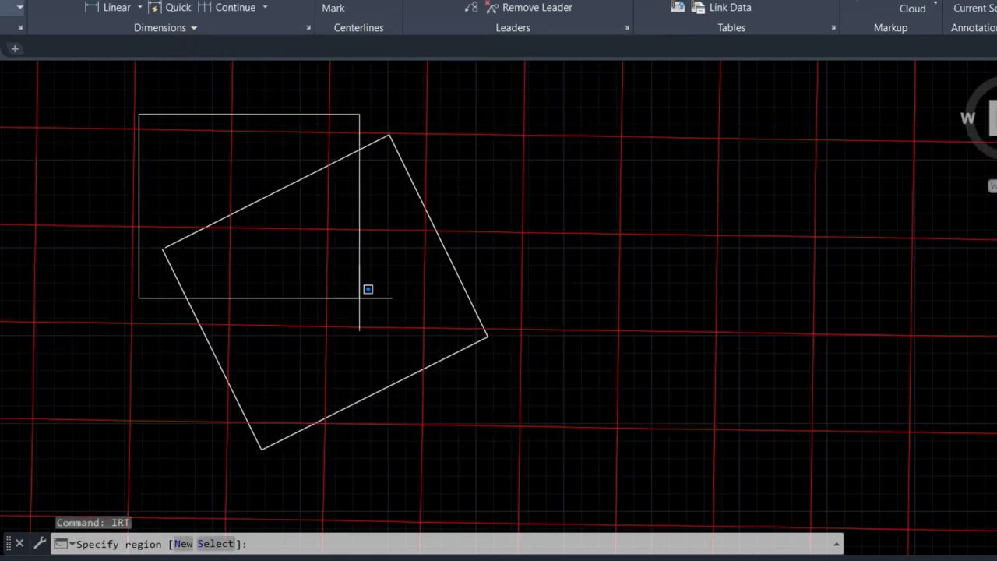
{"action": "left_click", "coordinate": [549, 474]}
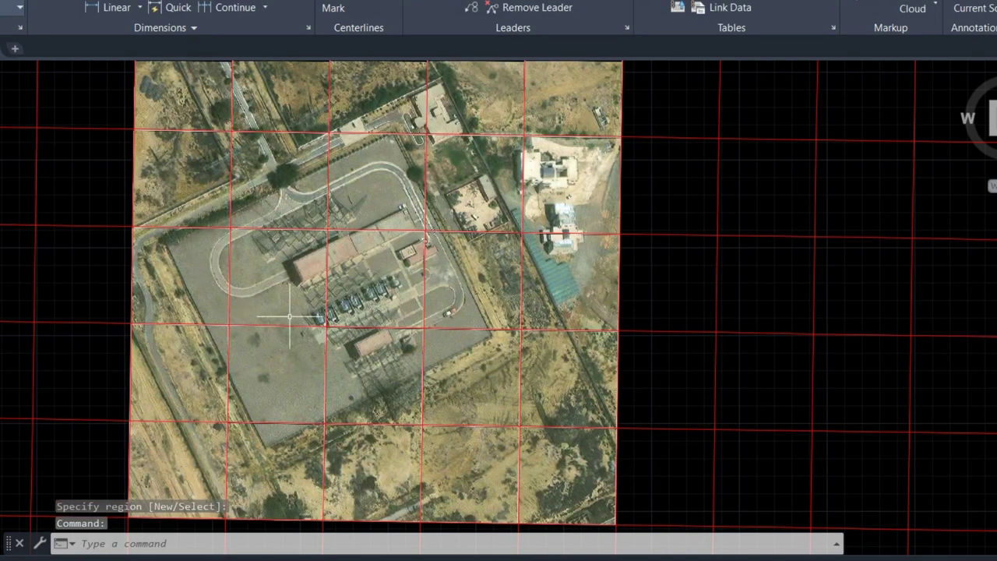
{"action": "scroll", "coordinate": [372, 300], "scroll_direction": "up", "scroll_amount": 2}
{"action": "scroll", "coordinate": [371, 301], "scroll_direction": "down", "scroll_amount": 2}
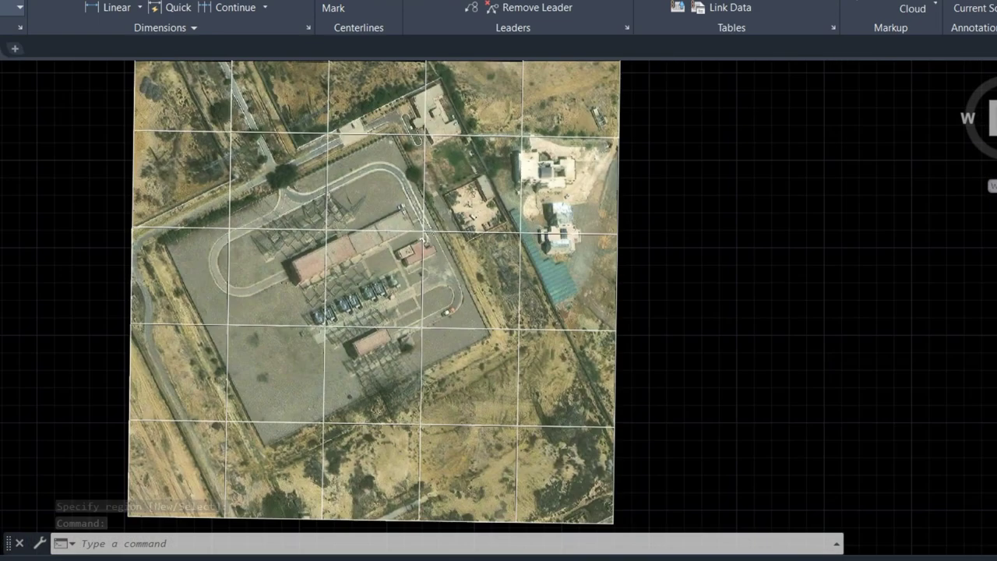
{"action": "scroll", "coordinate": [371, 301], "scroll_direction": "down", "scroll_amount": 2}
{"action": "scroll", "coordinate": [371, 301], "scroll_direction": "up", "scroll_amount": 2}
{"action": "middle_click_drag", "start_coordinate": [359, 281], "coordinate": [210, 283]}
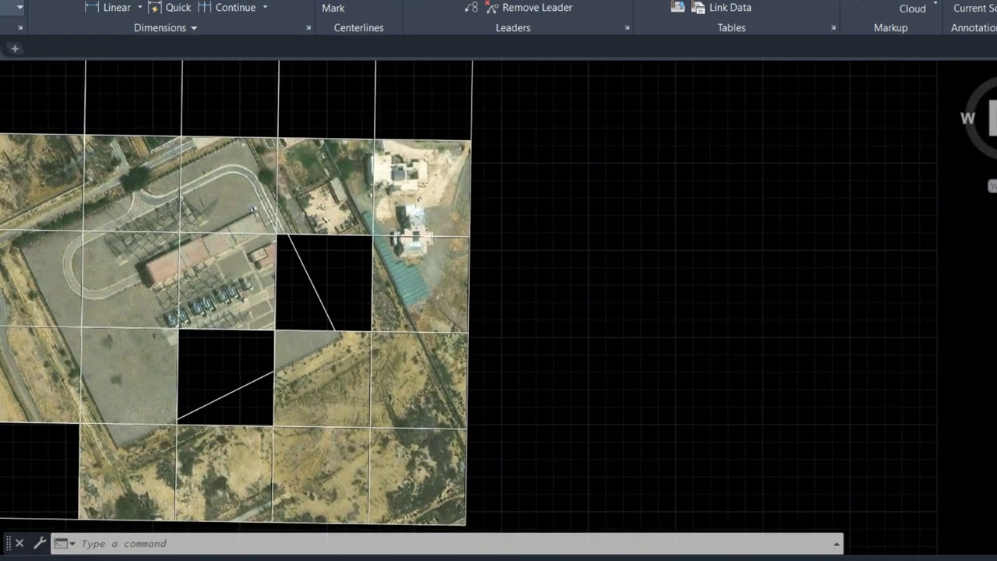
{"action": "scroll", "coordinate": [209, 254], "scroll_direction": "down", "scroll_amount": 2}
{"action": "scroll", "coordinate": [209, 254], "scroll_direction": "up", "scroll_amount": 2}
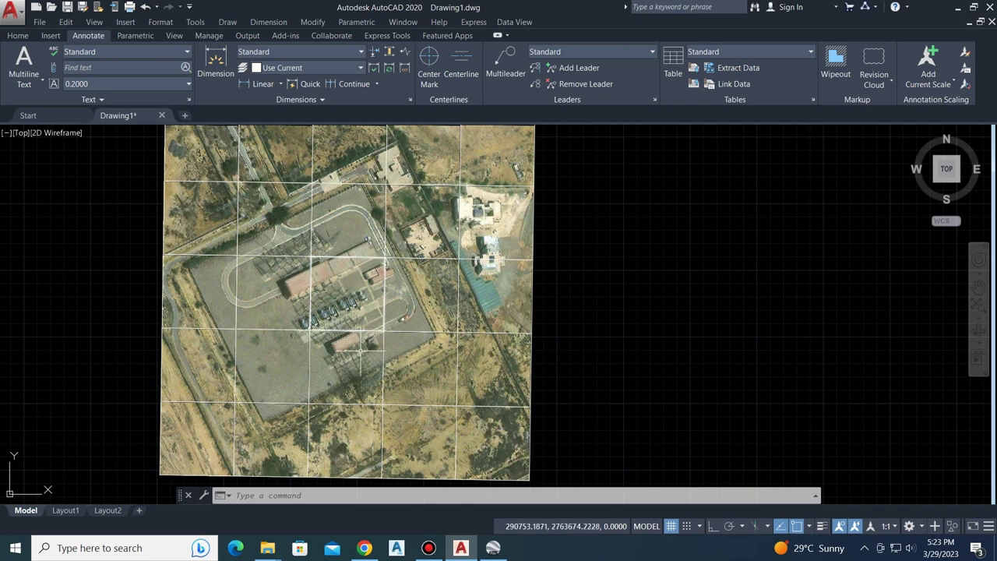
Set the FRAME system variable to 0 so the satellite image tiles show no borders
{"action": "type", "text": "F"}
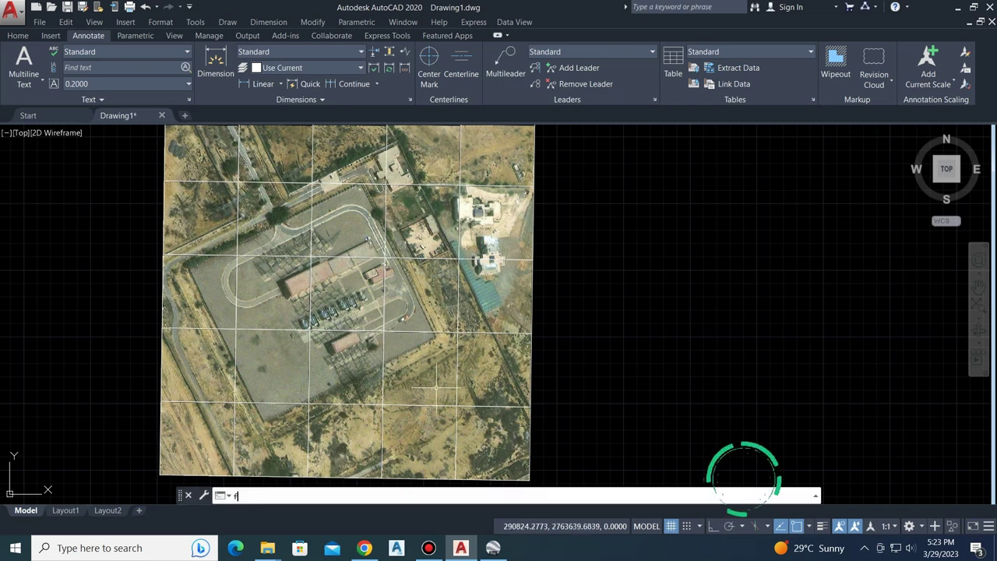
{"action": "type", "text": "RAME"}
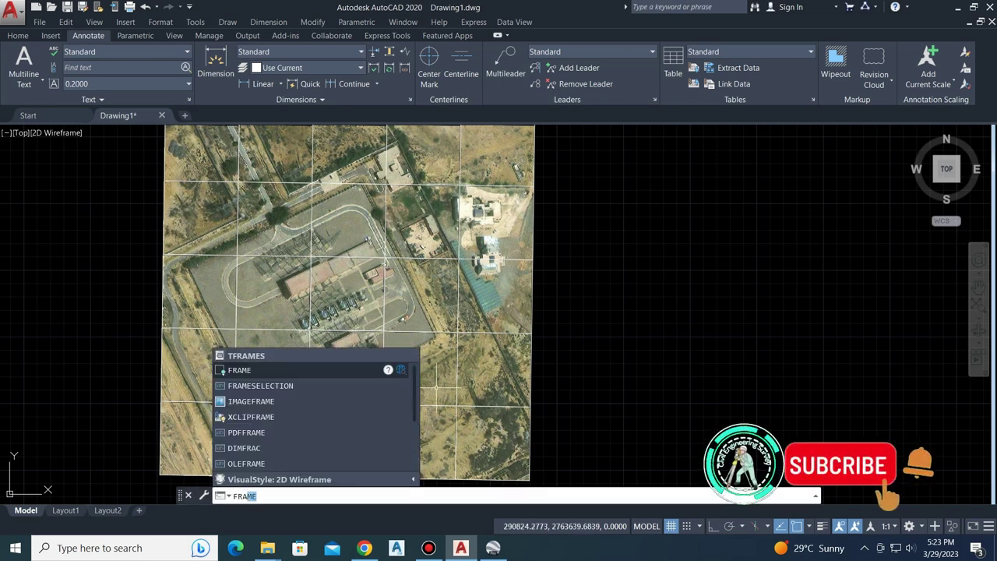
{"action": "left_click", "coordinate": [255, 376]}
{"action": "type", "text": "0"}
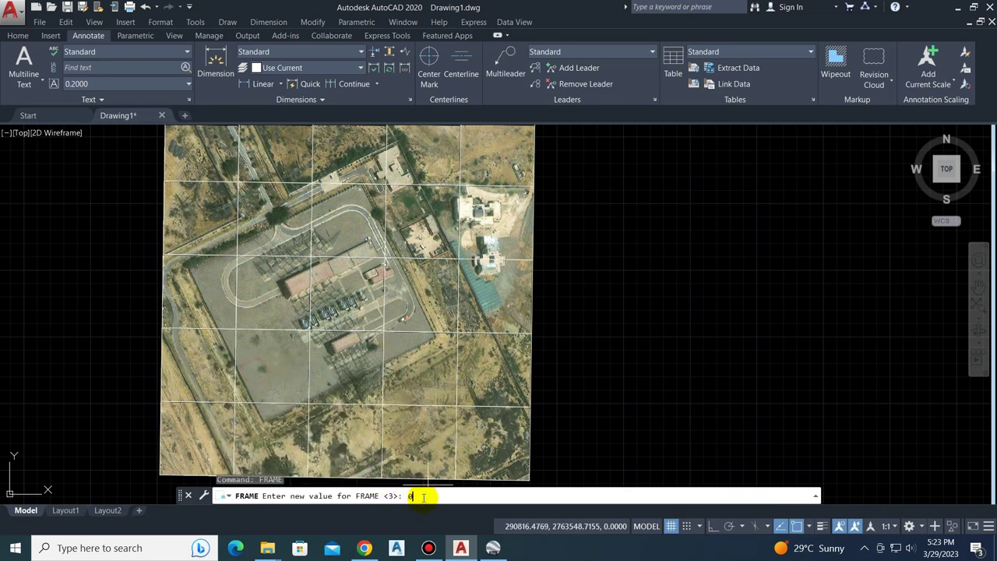
{"action": "key", "text": "Return"}
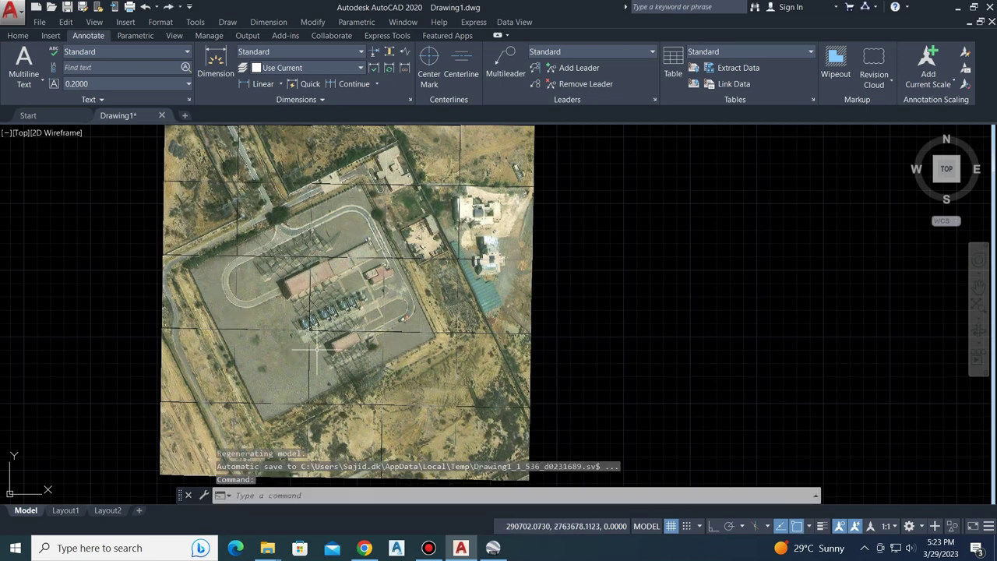
{"action": "scroll", "coordinate": [257, 327], "scroll_direction": "down", "scroll_amount": 5}
{"action": "scroll", "coordinate": [335, 319], "scroll_direction": "up", "scroll_amount": 3}
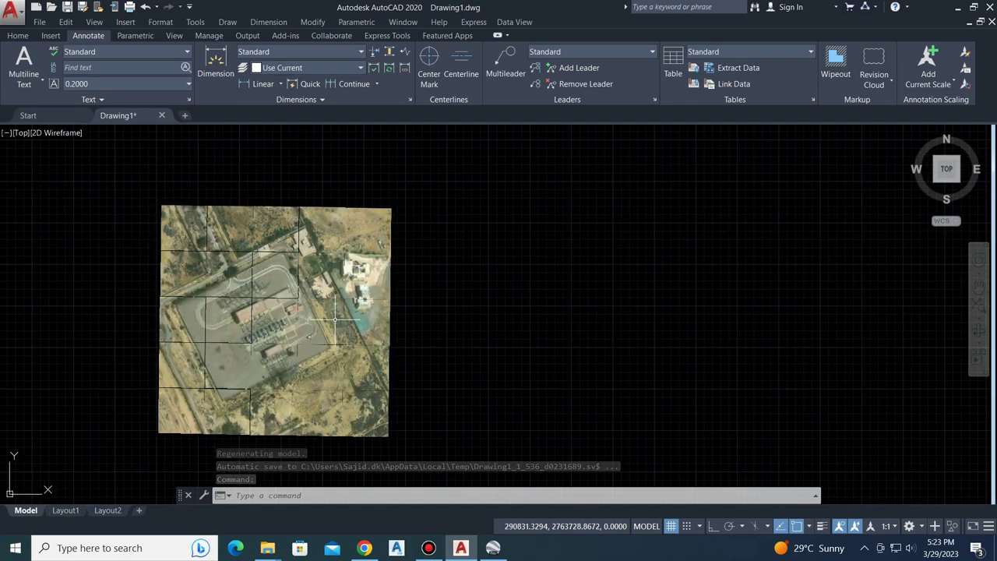